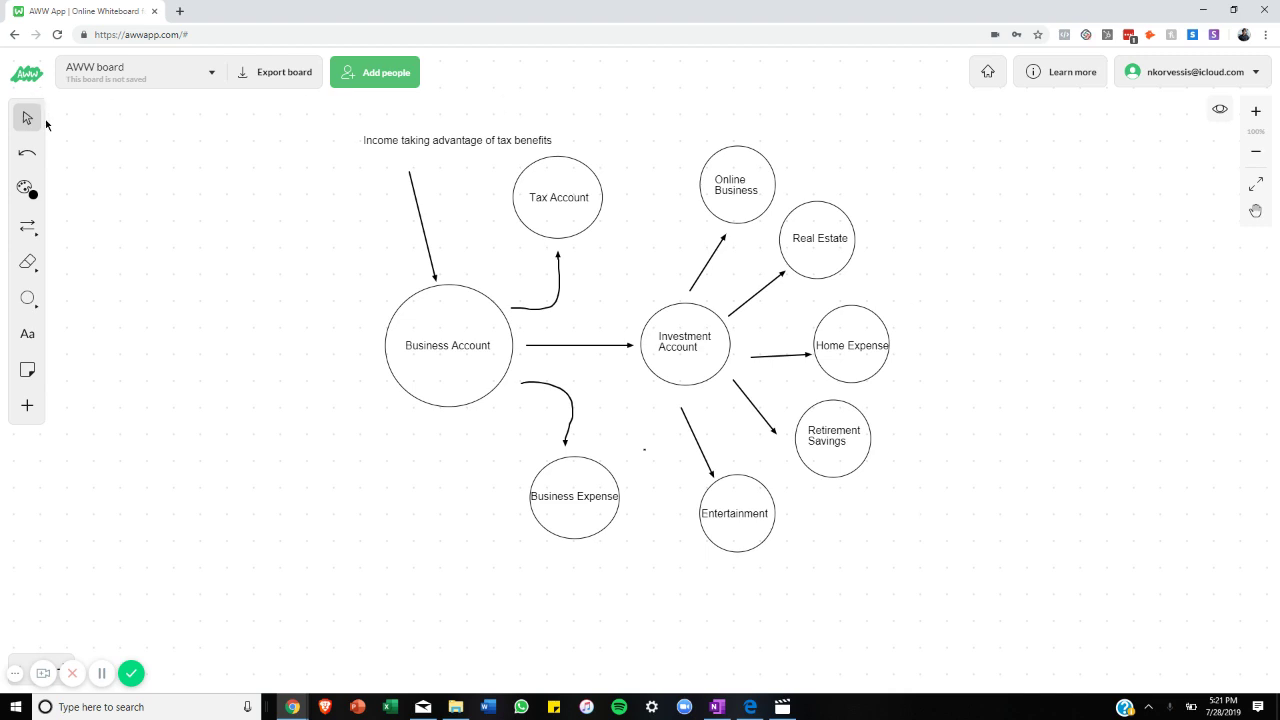
# Step: Move the income caption left of its current spot and realign the Investment Account label and the Home Expense arrow and label
pyautogui.moveTo(366, 137); pyautogui.dragTo(284, 151)
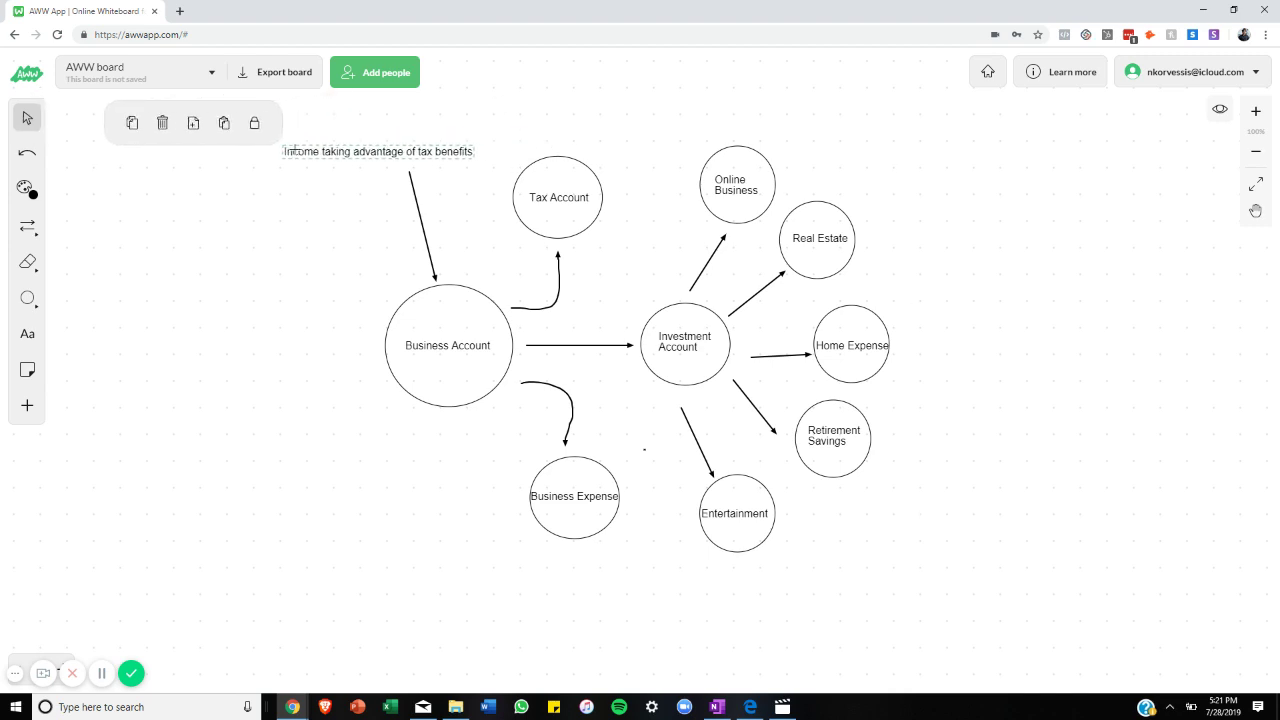
pyautogui.click(684, 341)
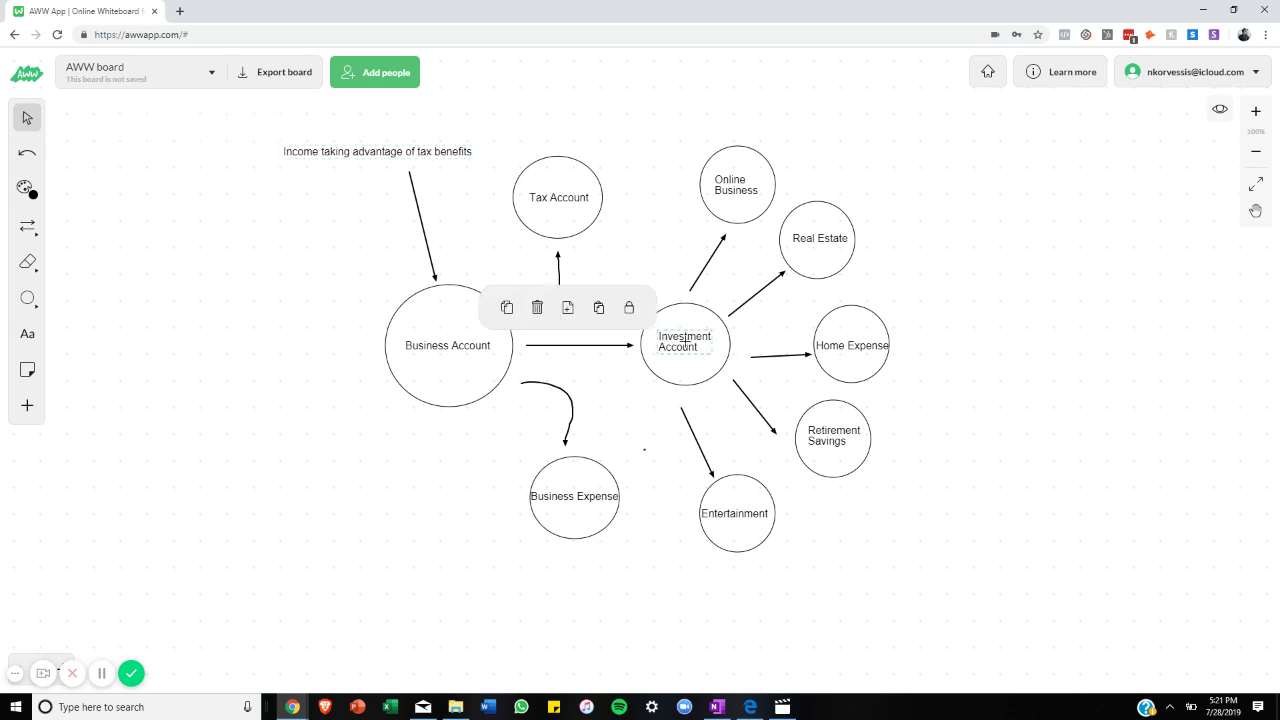
pyautogui.moveTo(688, 346); pyautogui.dragTo(753, 345)
pyautogui.click(765, 357)
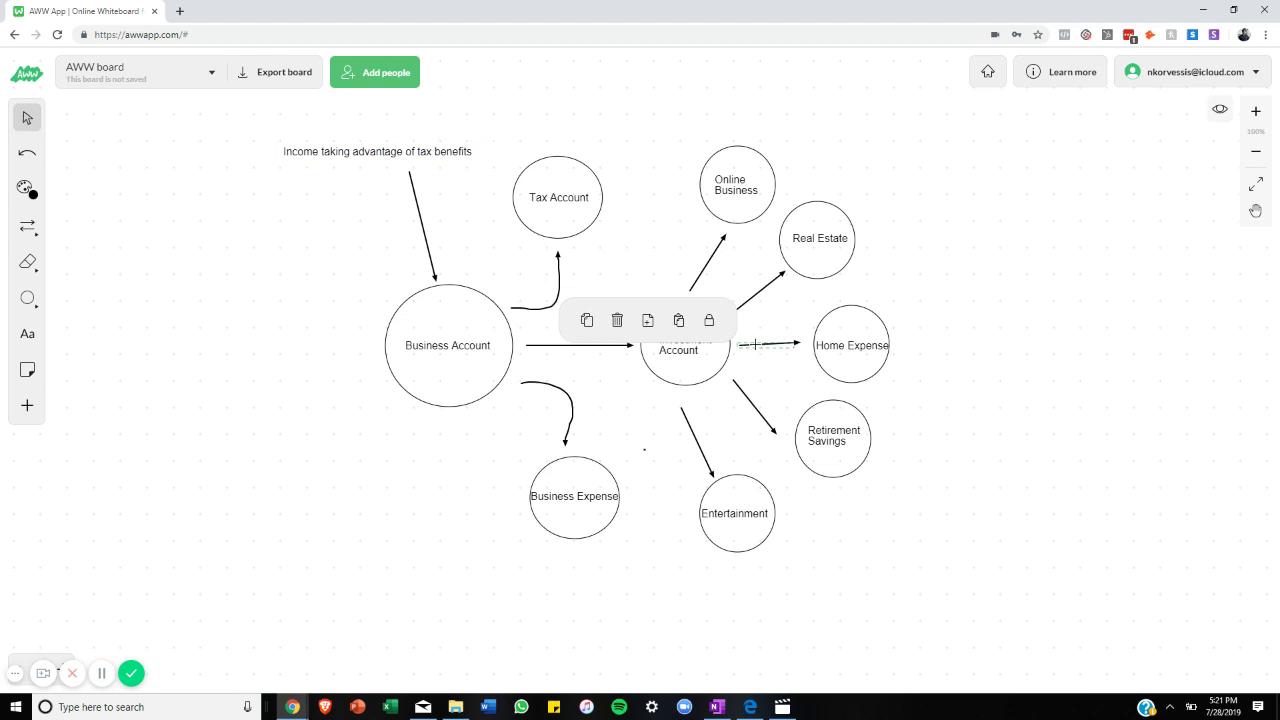
pyautogui.click(845, 352)
pyautogui.moveTo(845, 345); pyautogui.dragTo(844, 343)
pyautogui.click(845, 322)
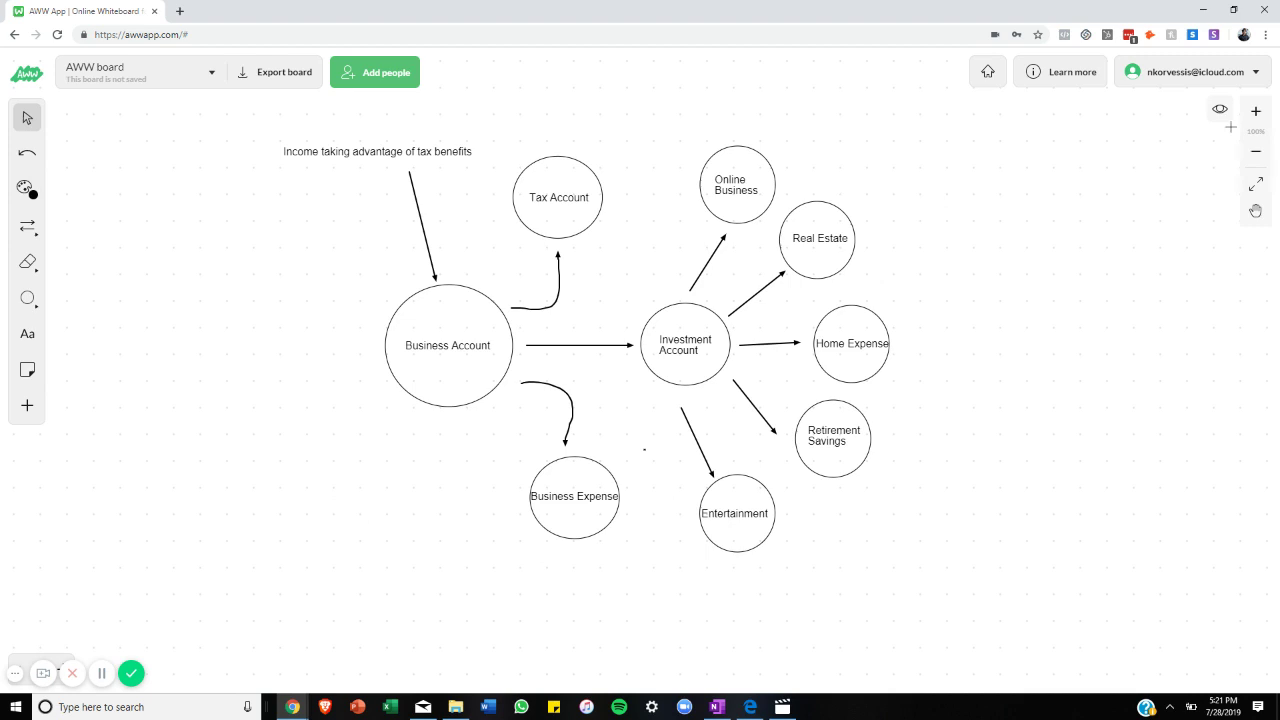
# Step: Draw a large outlined rectangle in the empty area below the diagram and move it to the right of that area
pyautogui.click(1255, 210)
pyautogui.moveTo(1117, 320); pyautogui.dragTo(1094, 89)
pyautogui.moveTo(974, 387)
pyautogui.mouseDown()
pyautogui.moveTo(1031, 271)
pyautogui.moveTo(994, 171)
pyautogui.mouseUp()
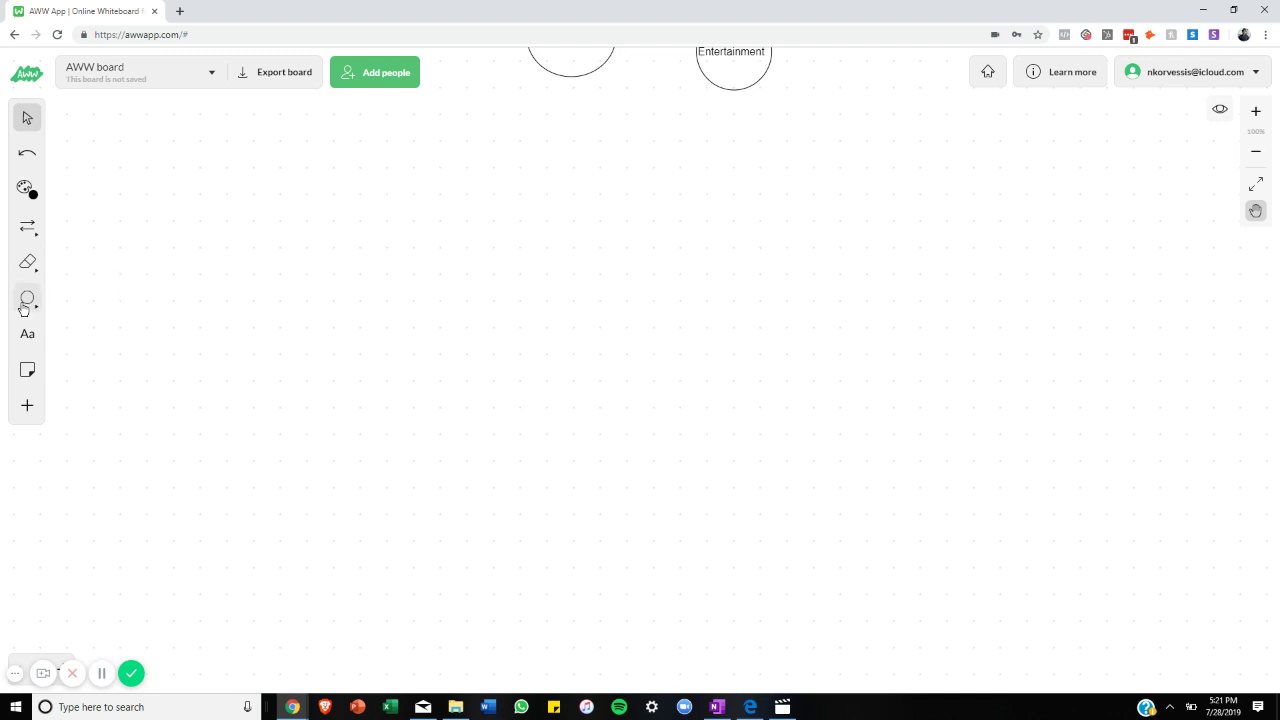
pyautogui.click(27, 298)
pyautogui.click(78, 299)
pyautogui.moveTo(178, 236); pyautogui.dragTo(563, 410)
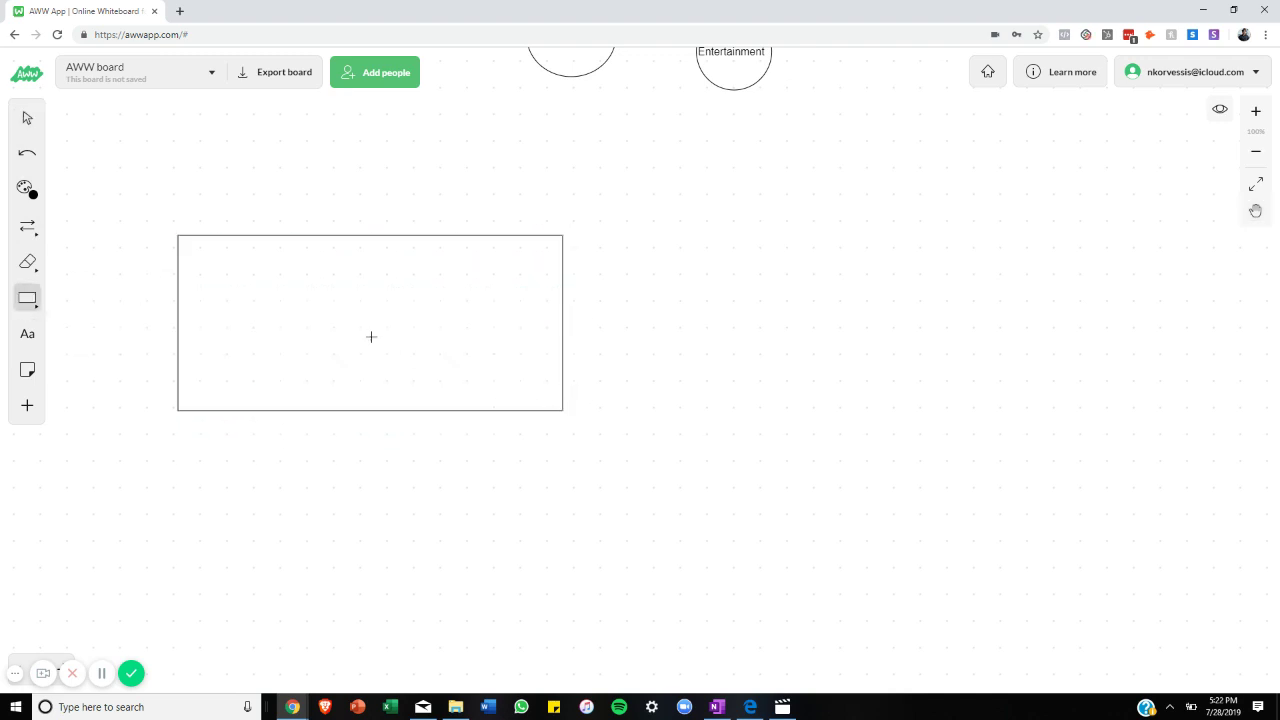
pyautogui.click(27, 118)
pyautogui.moveTo(269, 281); pyautogui.dragTo(518, 302)
pyautogui.click(316, 296)
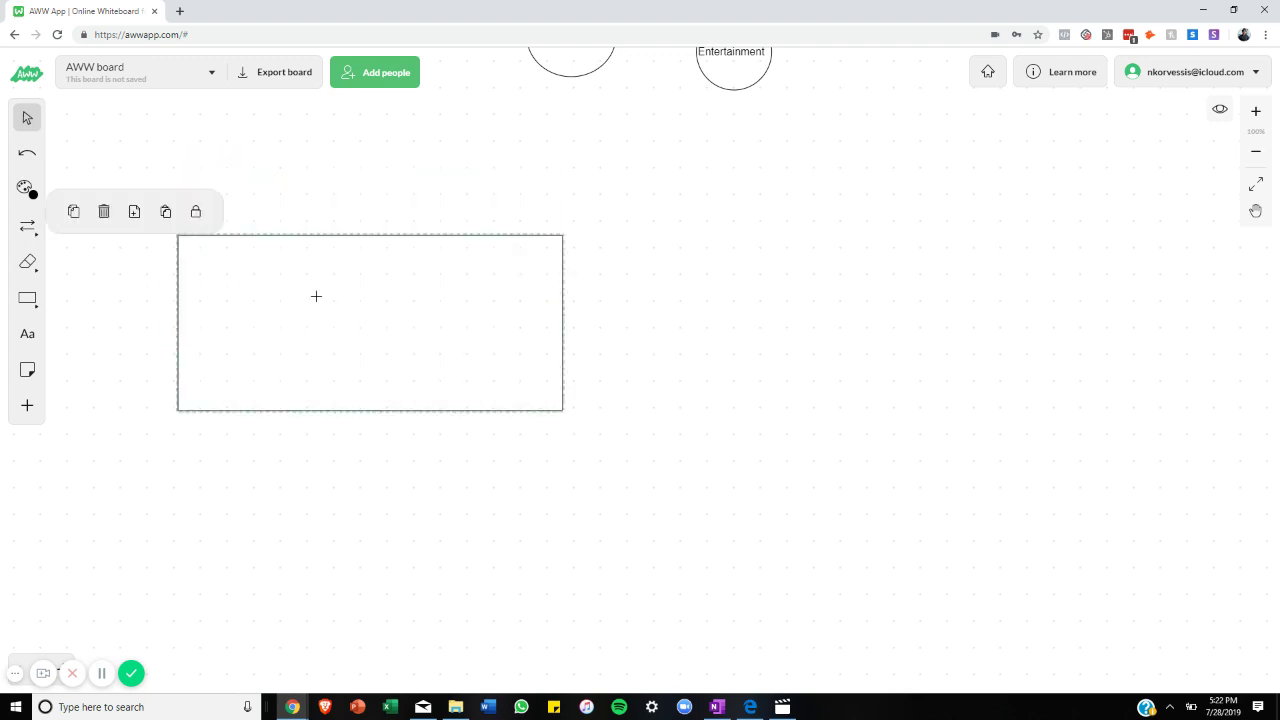
pyautogui.moveTo(316, 296); pyautogui.dragTo(866, 309)
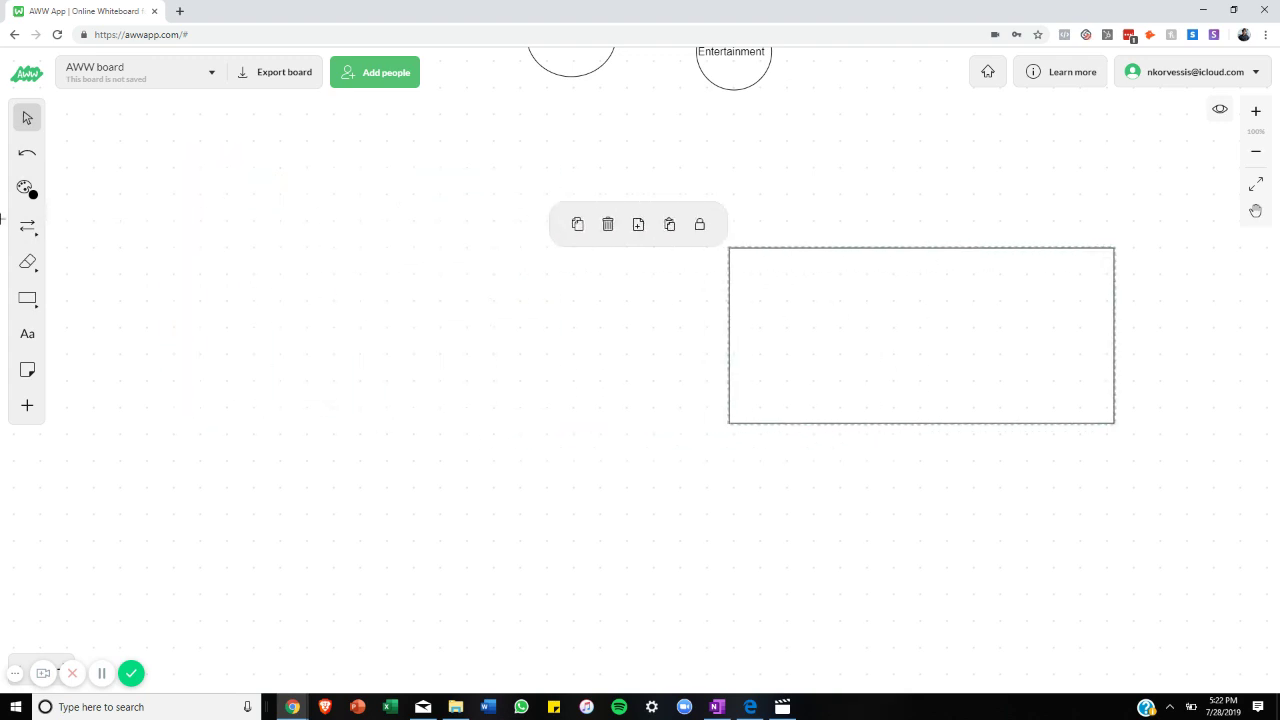
# Step: Draw seven straight arrows of varying length that point toward the rectangle from its left
pyautogui.click(27, 226)
pyautogui.click(169, 225)
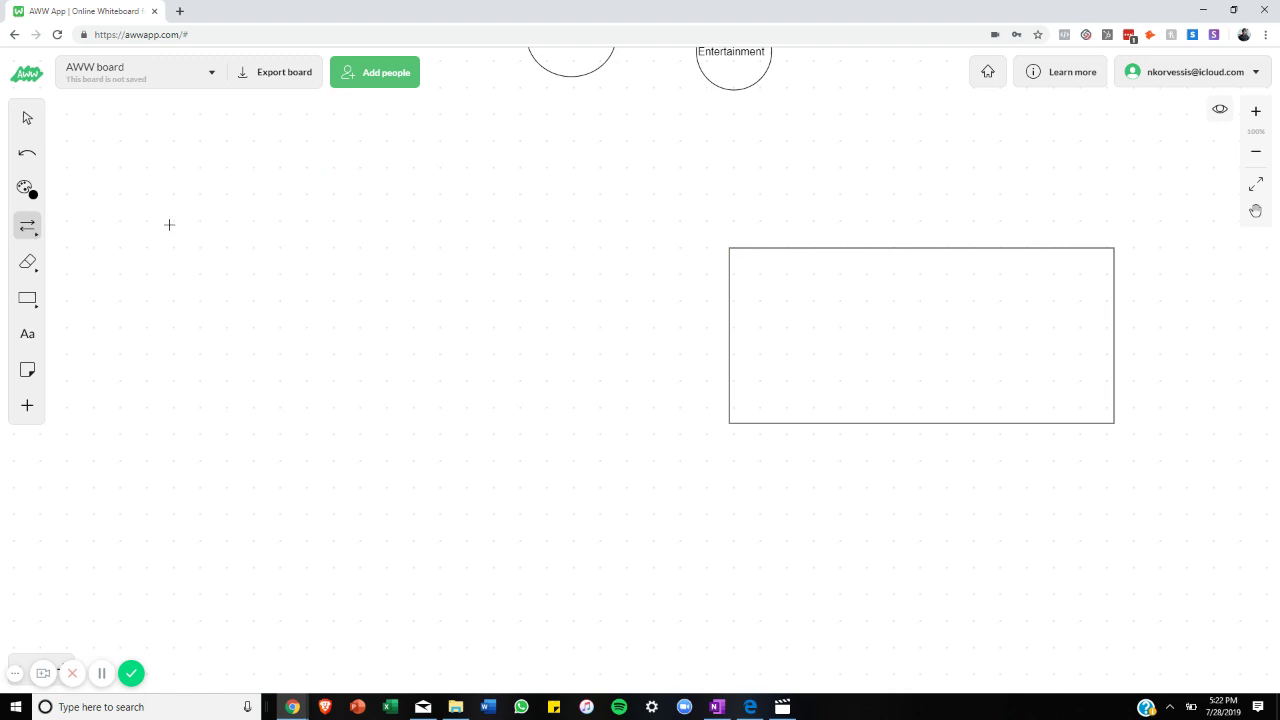
pyautogui.moveTo(199, 309); pyautogui.dragTo(663, 323)
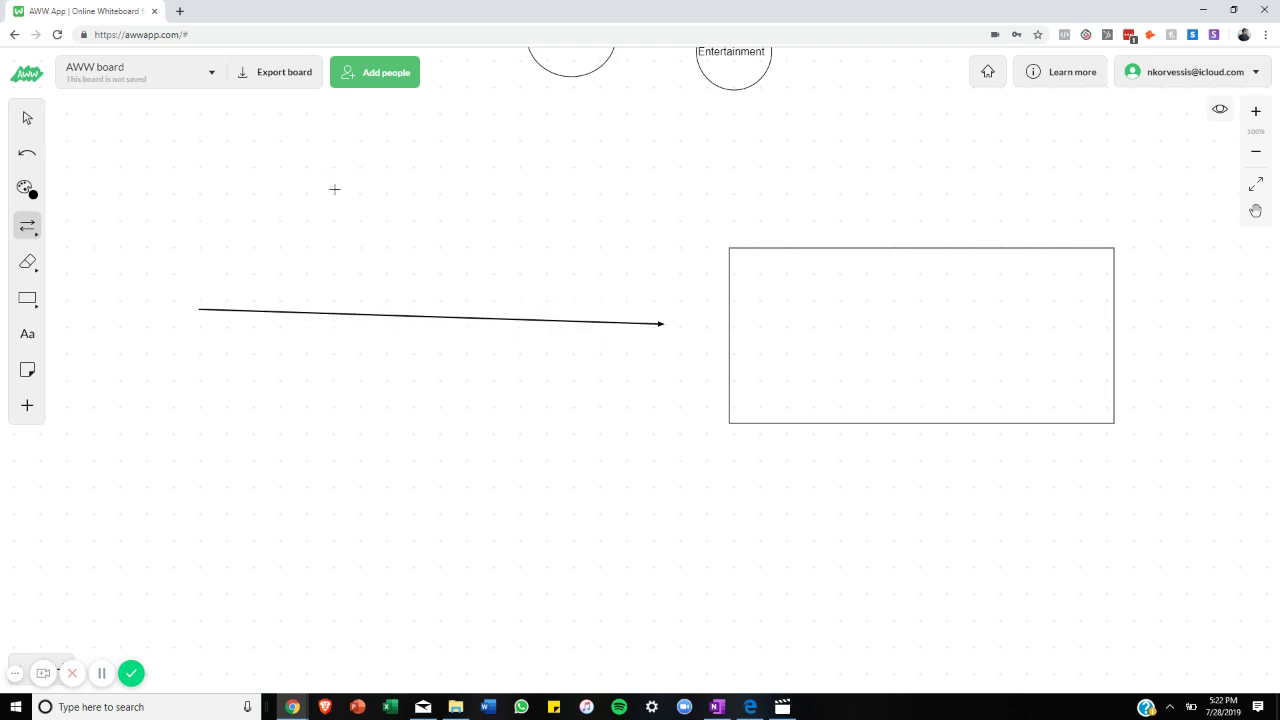
pyautogui.moveTo(334, 186); pyautogui.dragTo(672, 265)
pyautogui.moveTo(471, 402); pyautogui.dragTo(686, 371)
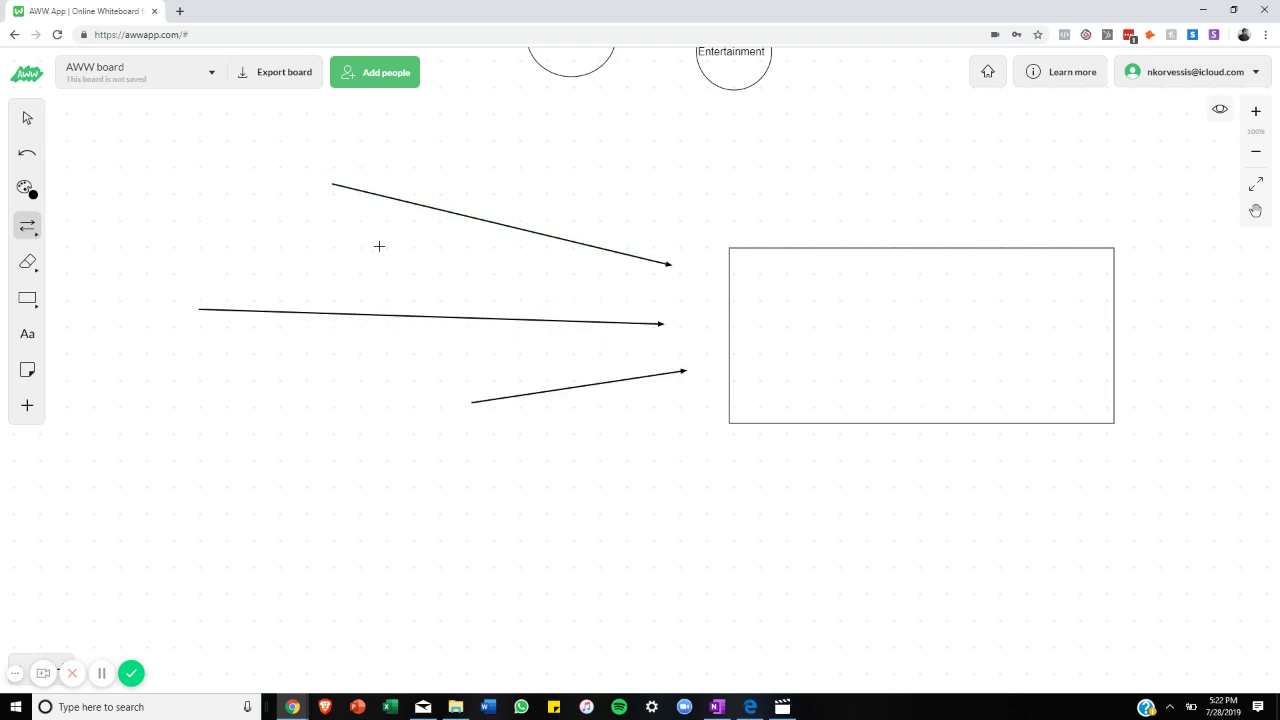
pyautogui.moveTo(379, 245); pyautogui.dragTo(561, 273)
pyautogui.moveTo(415, 372); pyautogui.dragTo(600, 367)
pyautogui.moveTo(498, 464); pyautogui.dragTo(699, 416)
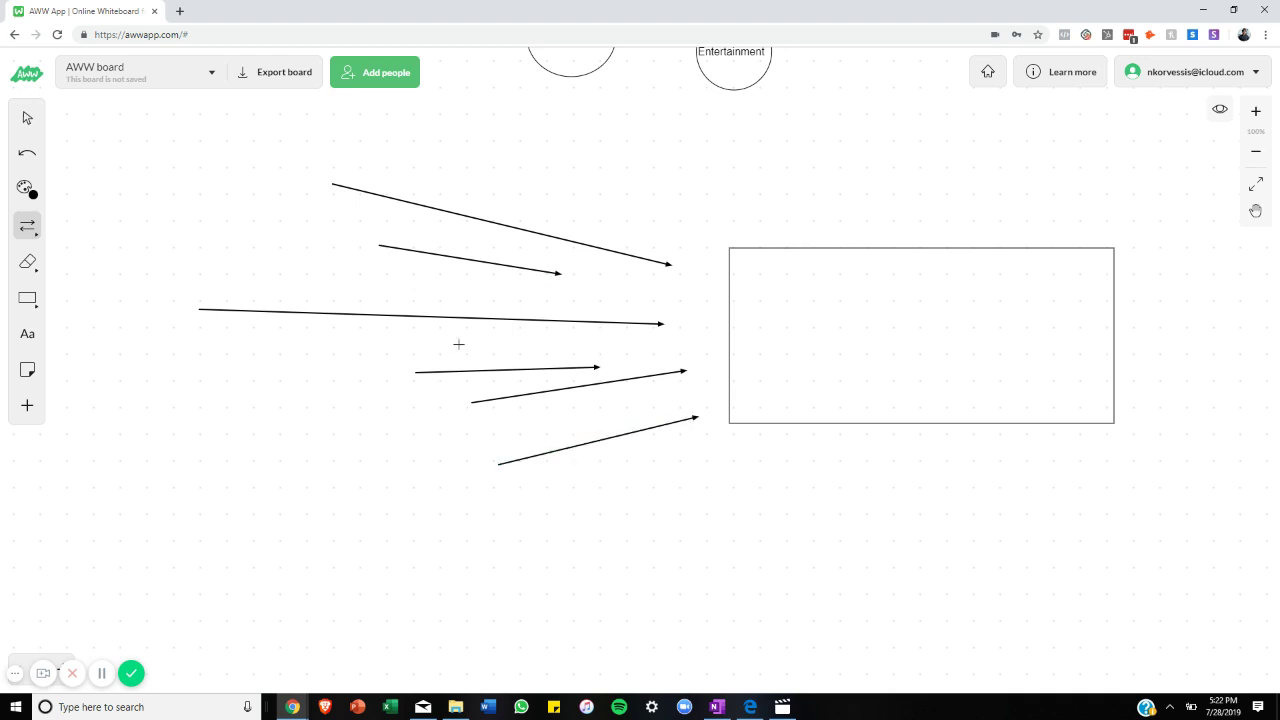
pyautogui.moveTo(432, 156); pyautogui.dragTo(668, 213)
pyautogui.click(28, 298)
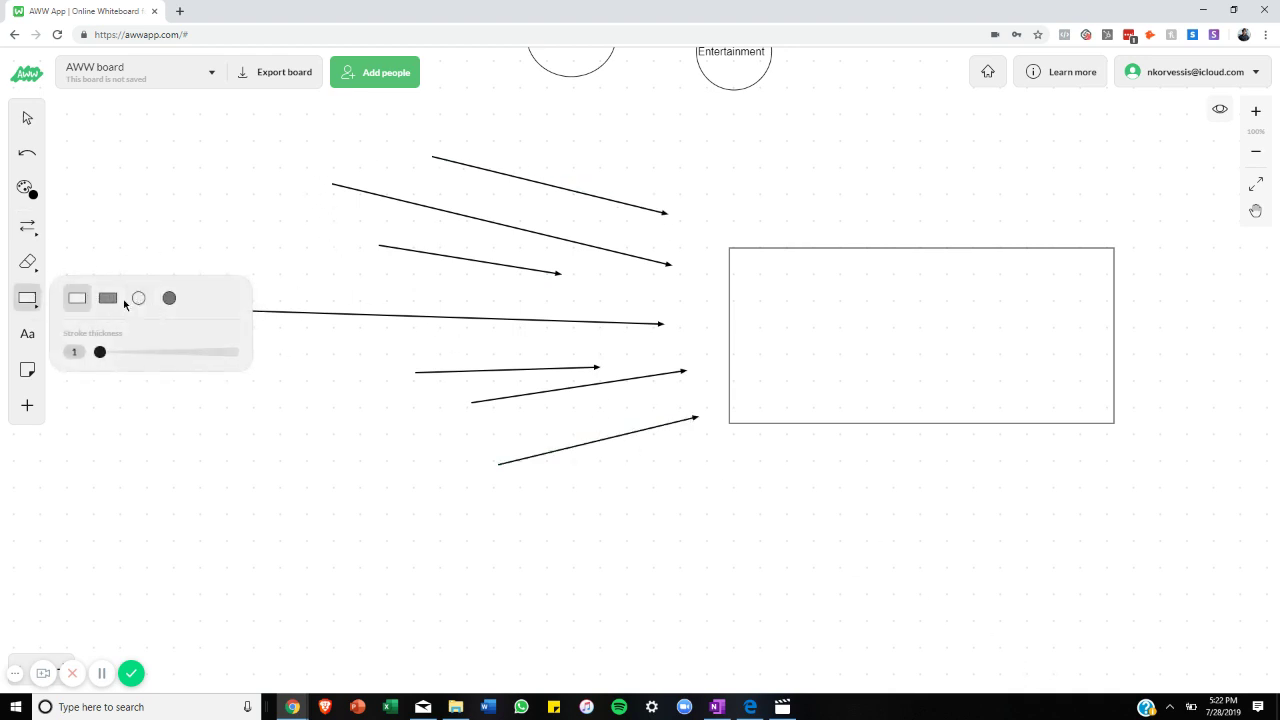
pyautogui.click(134, 297)
pyautogui.moveTo(124, 215); pyautogui.dragTo(430, 417)
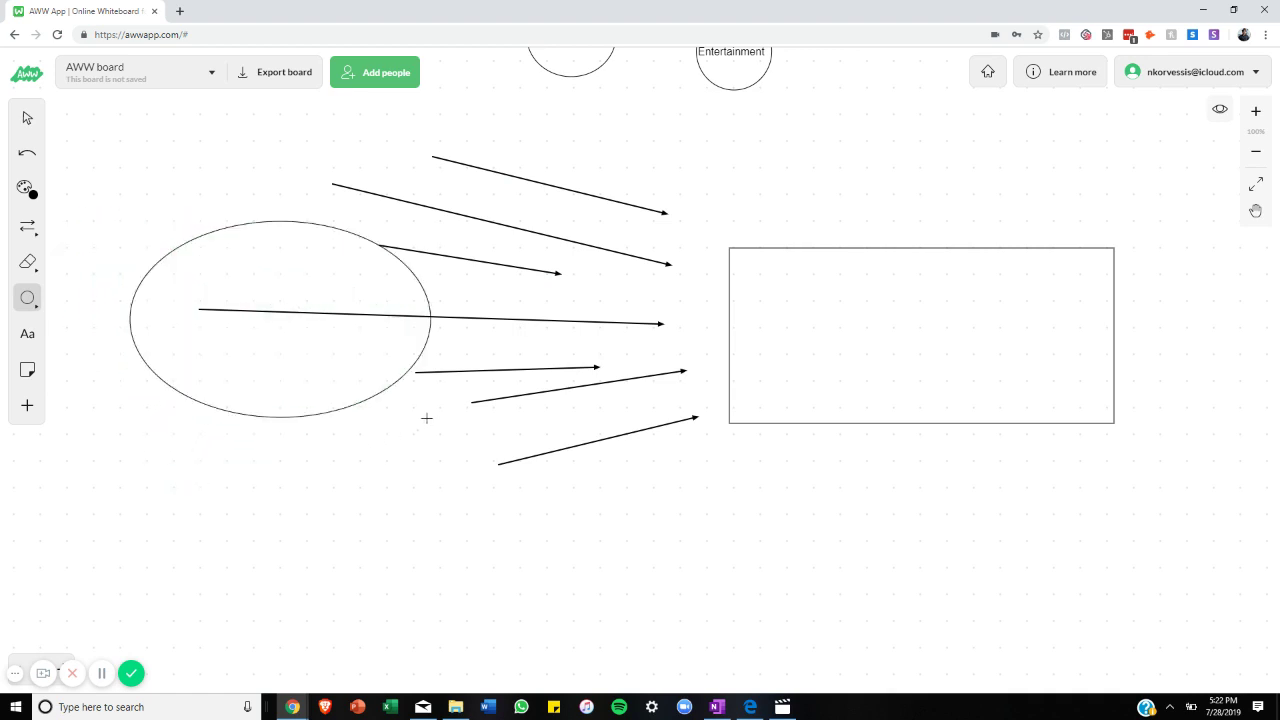
pyautogui.moveTo(344, 260); pyautogui.dragTo(310, 194)
pyautogui.click(29, 156)
pyautogui.click(29, 156)
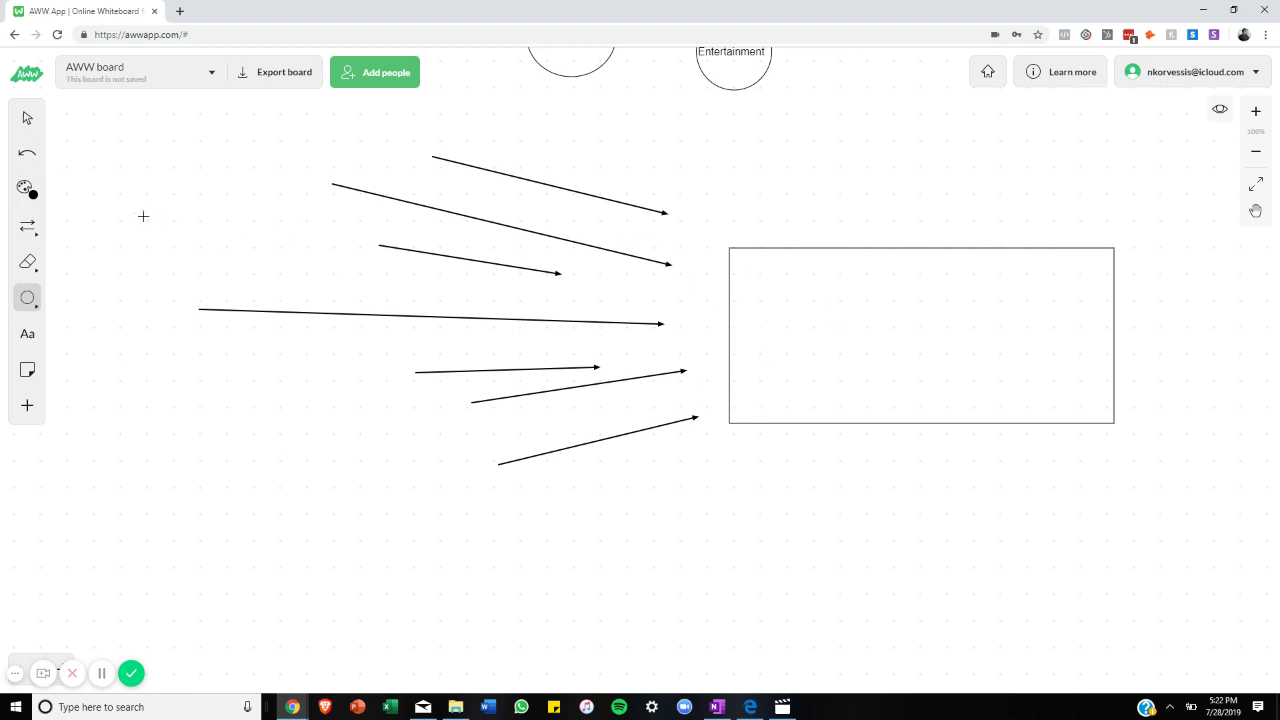
# Step: Add the text "Personal Bank Account" in the middle of the rectangle and nudge the rectangle and its label slightly up and left together
pyautogui.click(16, 336)
pyautogui.click(846, 335)
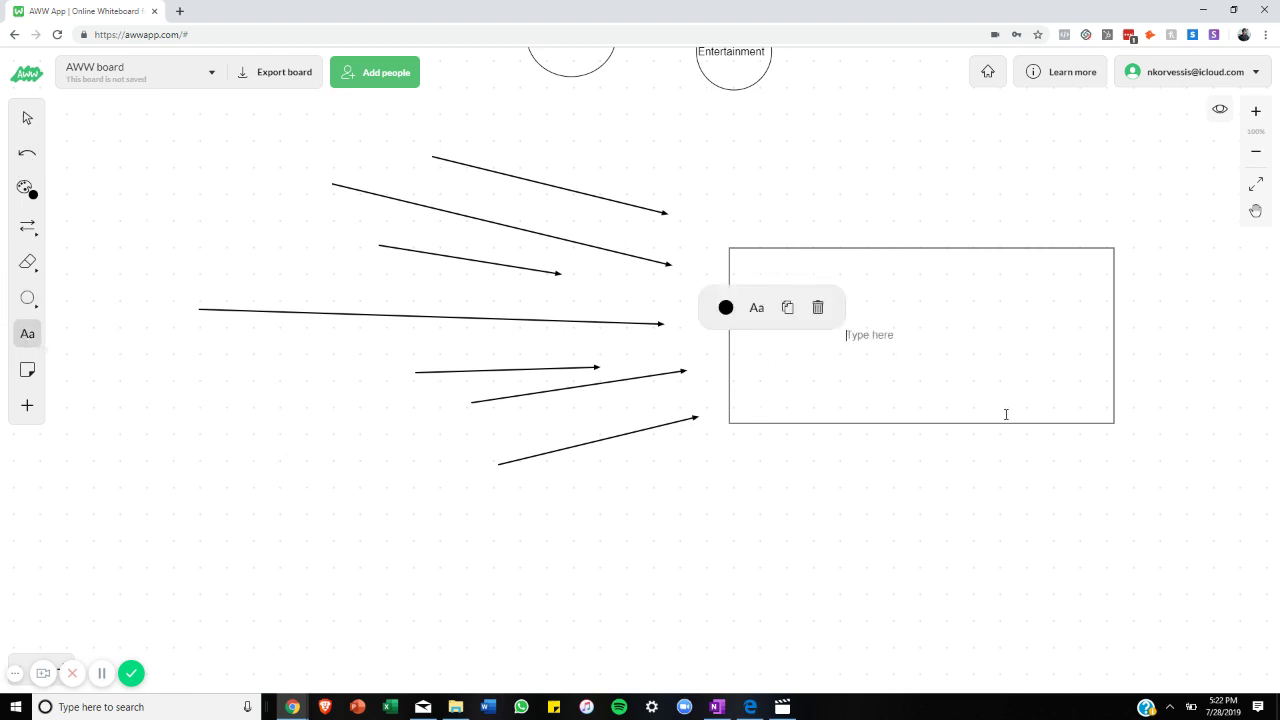
pyautogui.write('Personal Bank Acco')
pyautogui.click(27, 117)
pyautogui.click(912, 330)
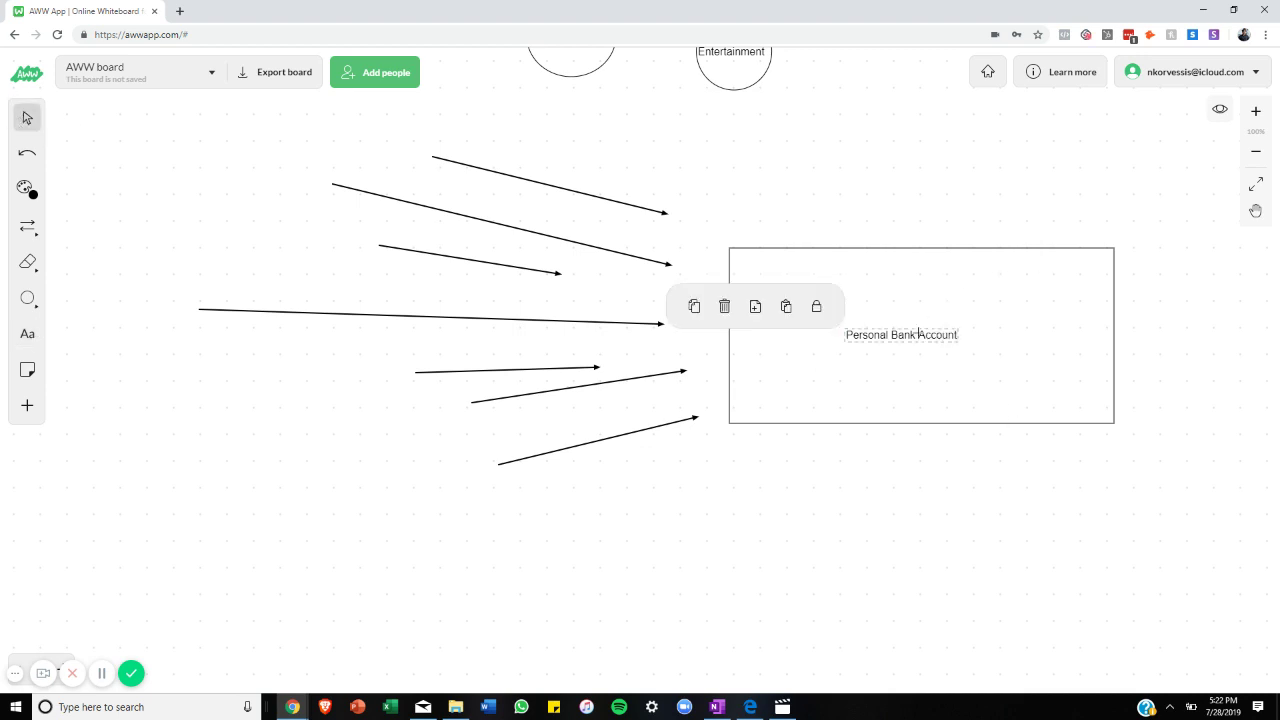
pyautogui.click(914, 346)
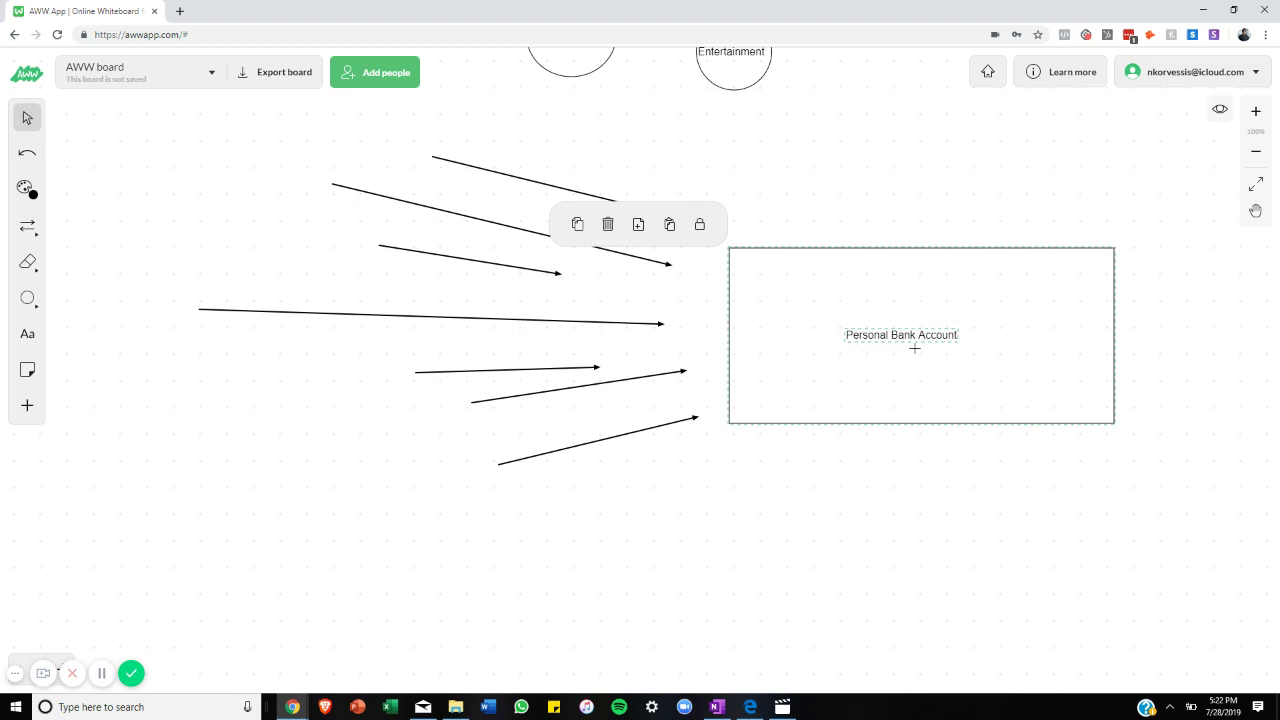
pyautogui.moveTo(914, 346)
pyautogui.mouseDown()
pyautogui.moveTo(938, 321)
pyautogui.moveTo(907, 331)
pyautogui.mouseUp()
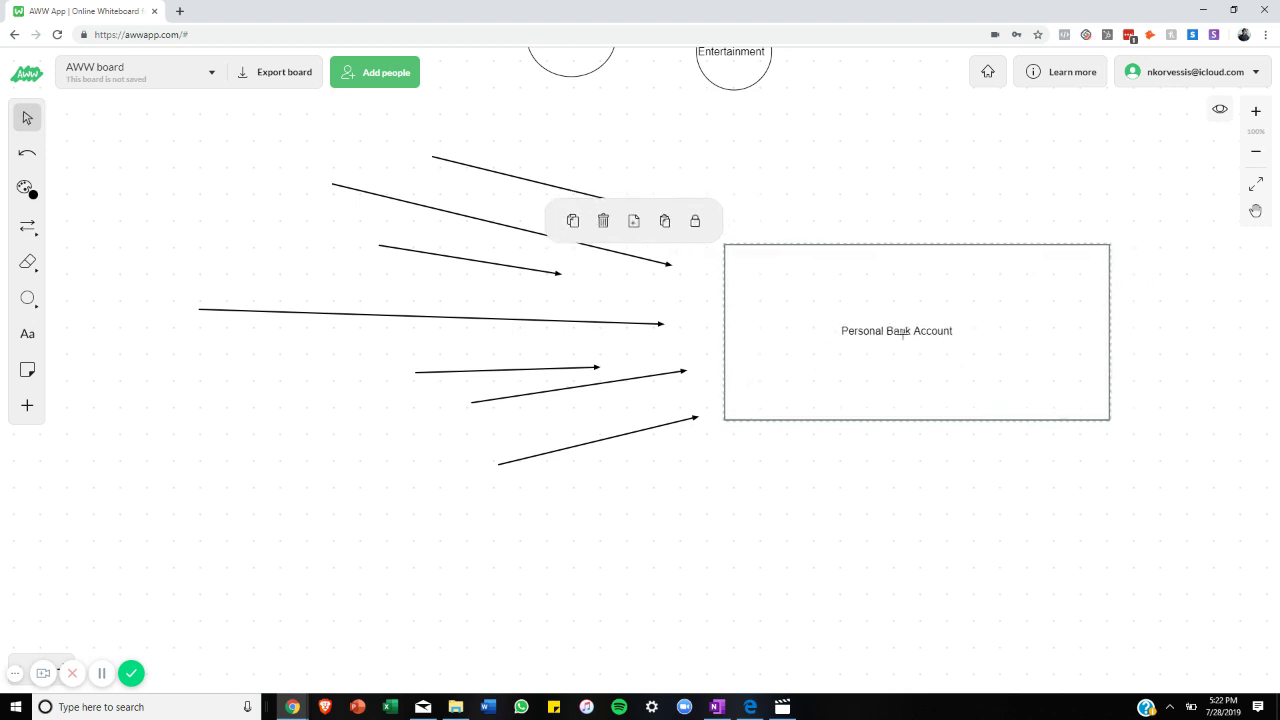
pyautogui.click(863, 201)
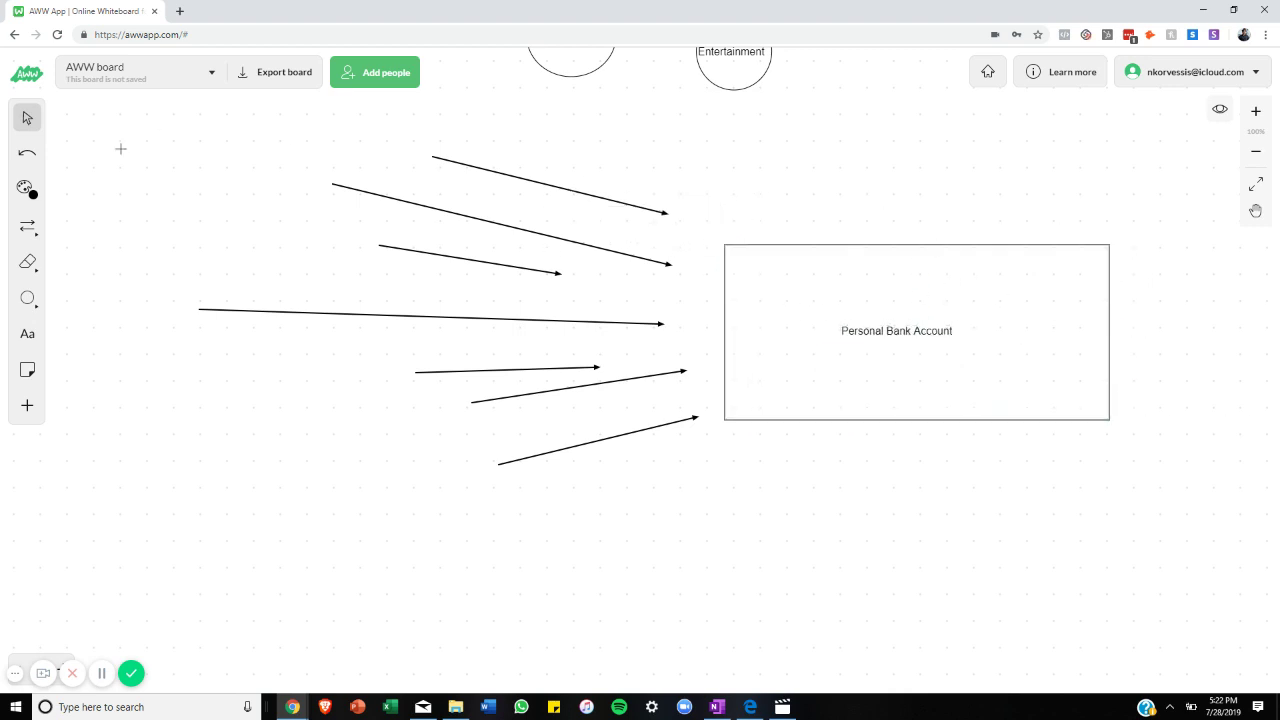
# Step: Draw five larger and seven short arrows leading outward from the Personal Bank Account rectangle above, below and to its right
pyautogui.click(27, 226)
pyautogui.moveTo(866, 447); pyautogui.dragTo(1050, 560)
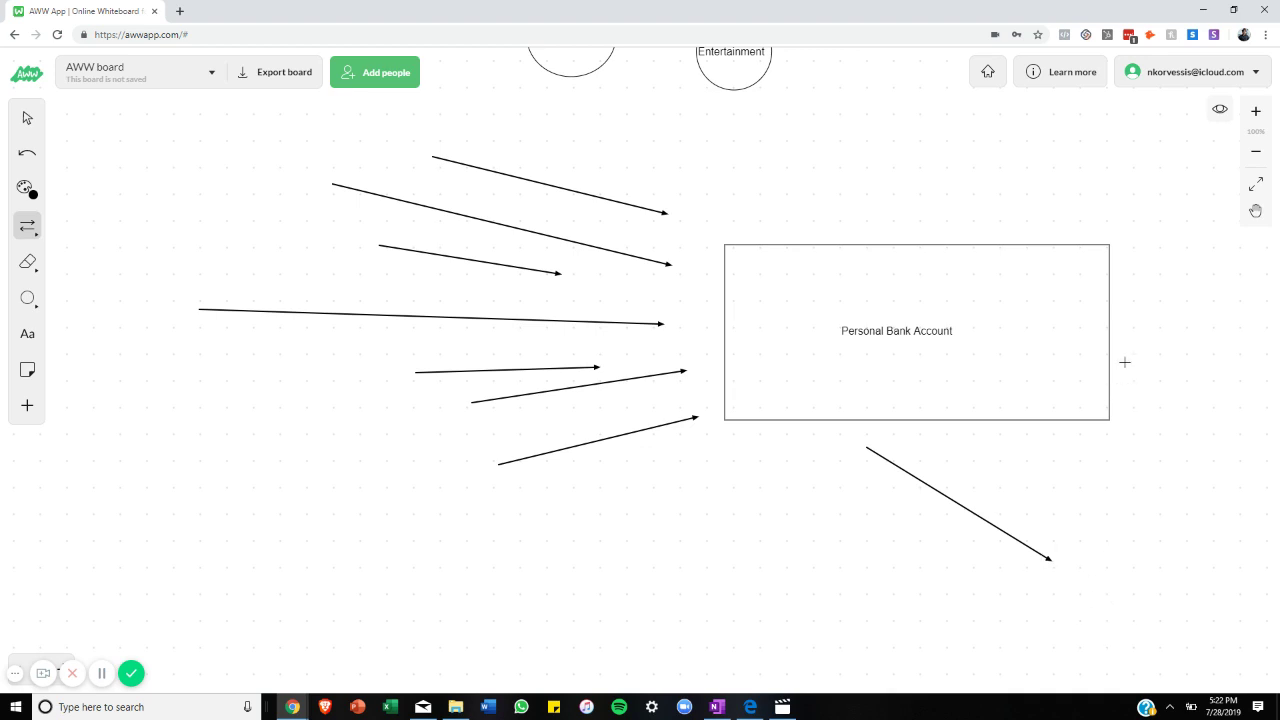
pyautogui.moveTo(898, 216); pyautogui.dragTo(952, 157)
pyautogui.moveTo(1042, 224); pyautogui.dragTo(1172, 113)
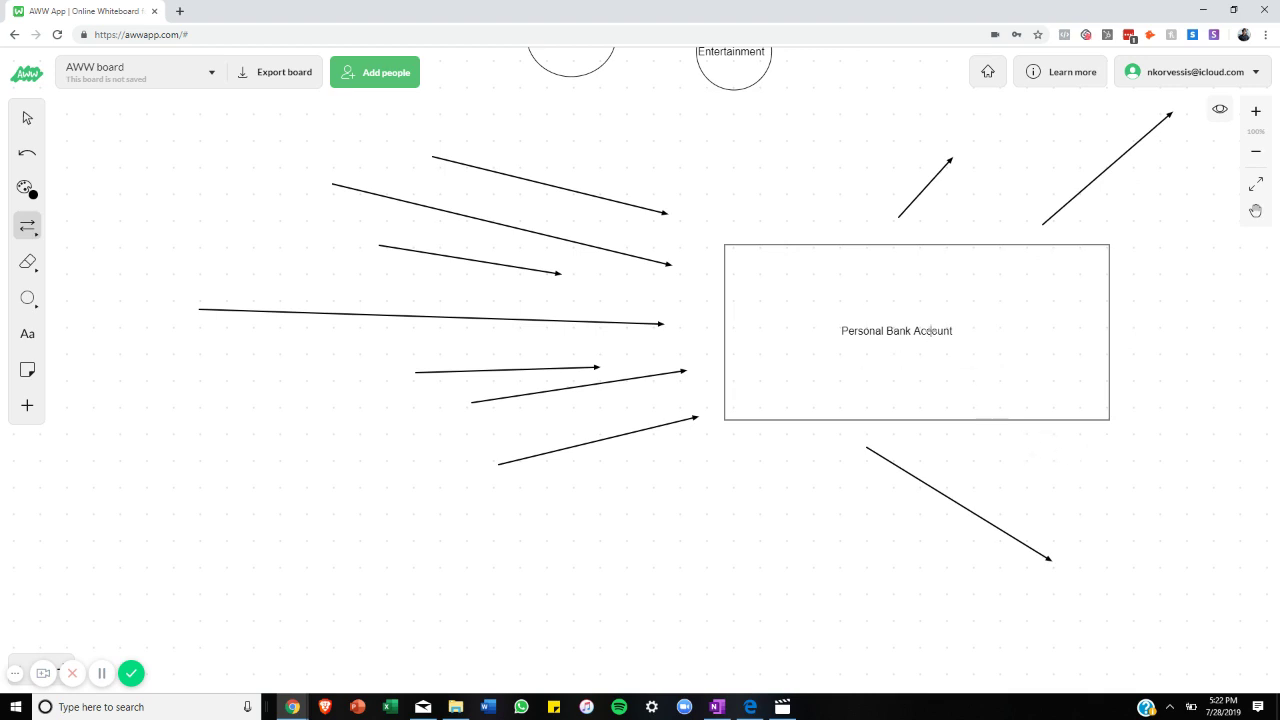
pyautogui.moveTo(1014, 419); pyautogui.dragTo(1180, 505)
pyautogui.moveTo(1127, 334); pyautogui.dragTo(1170, 340)
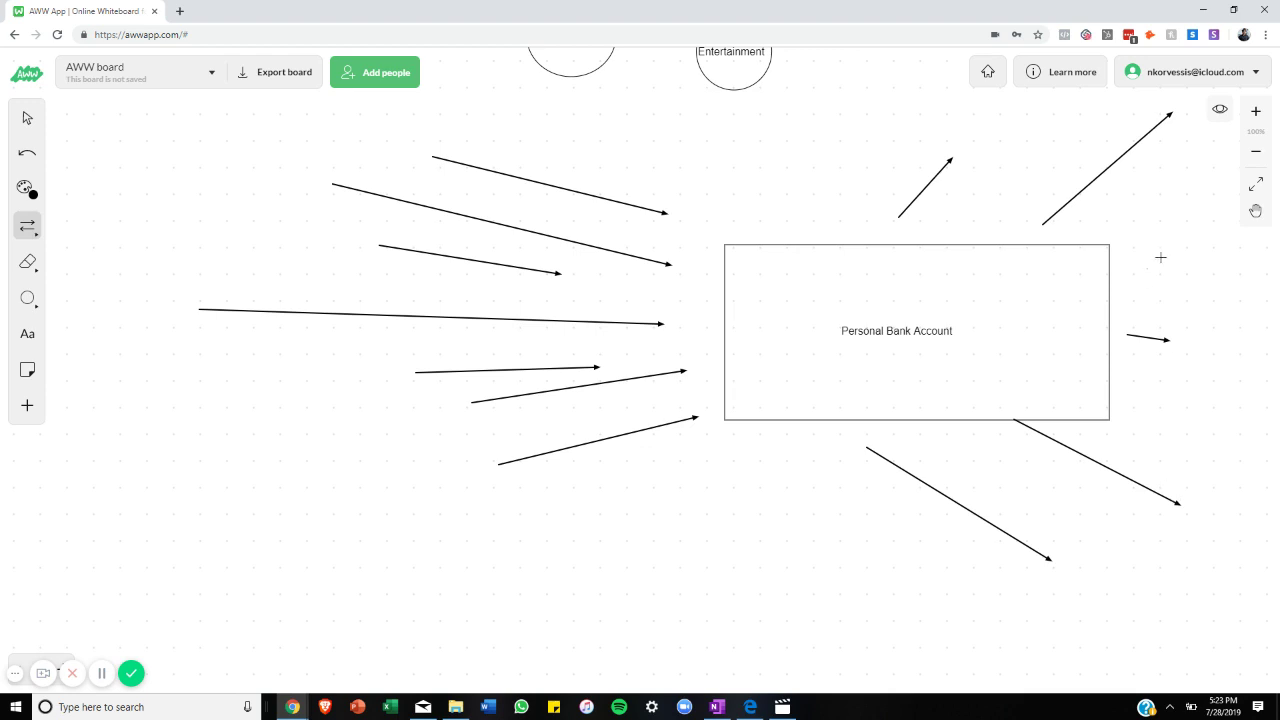
pyautogui.moveTo(1147, 268); pyautogui.dragTo(1159, 256)
pyautogui.moveTo(1131, 404); pyautogui.dragTo(1157, 409)
pyautogui.moveTo(1146, 288); pyautogui.dragTo(1161, 284)
pyautogui.moveTo(1145, 381); pyautogui.dragTo(1163, 377)
pyautogui.moveTo(1144, 315); pyautogui.dragTo(1157, 312)
pyautogui.moveTo(1135, 356); pyautogui.dragTo(1157, 351)
pyautogui.moveTo(1098, 218); pyautogui.dragTo(1108, 212)
# Step: Erase the tip of one incoming arrow and small gaps in the left and lower edges of the Personal Bank Account rectangle
pyautogui.click(27, 262)
pyautogui.moveTo(650, 260); pyautogui.dragTo(856, 354)
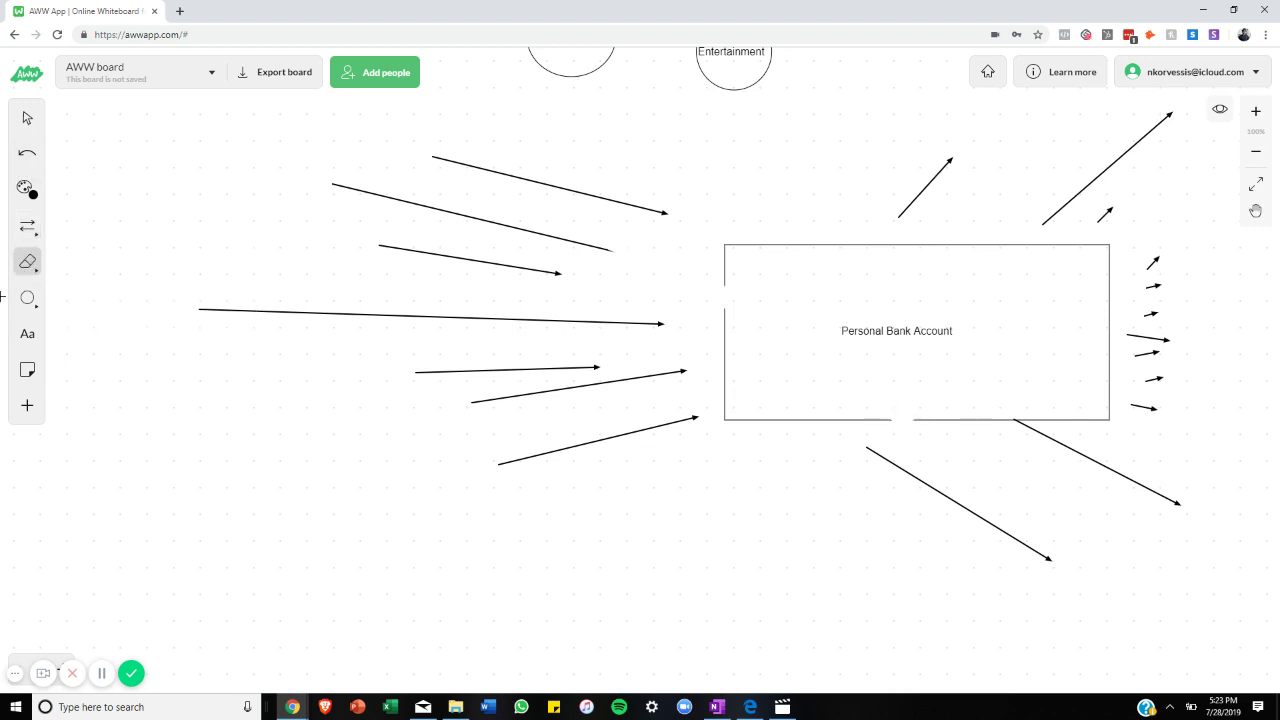
pyautogui.click(36, 270)
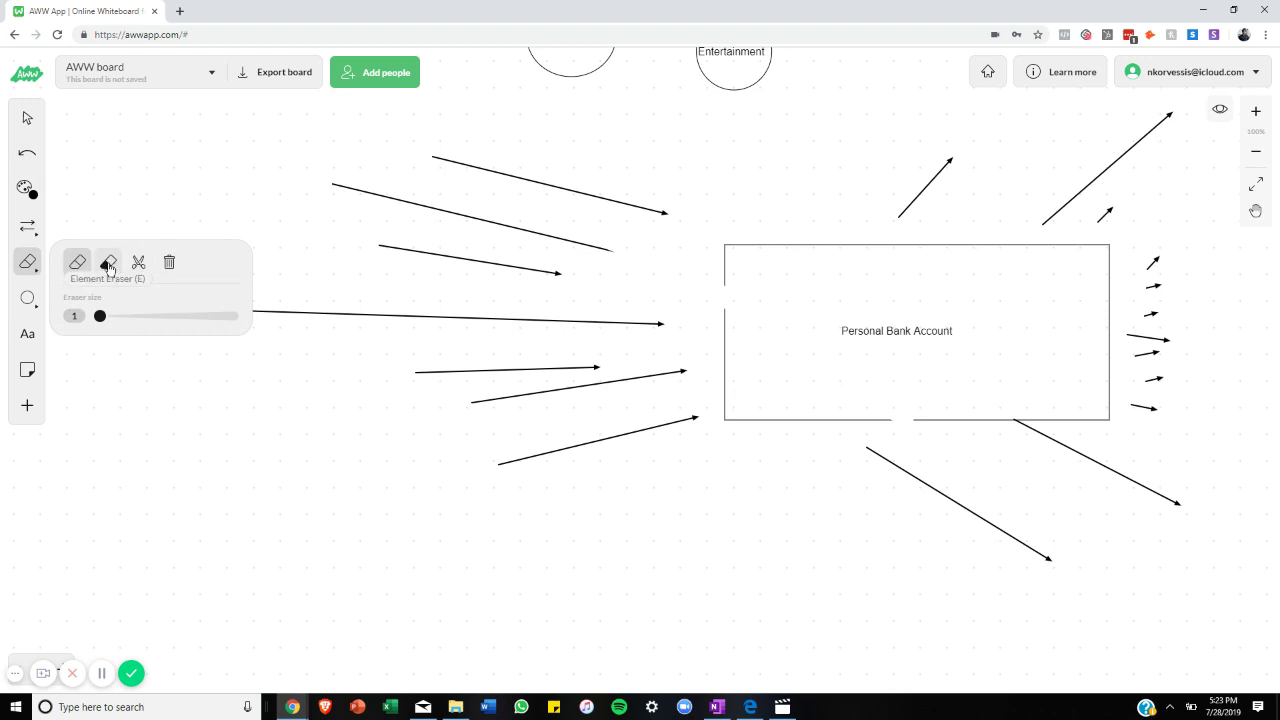
pyautogui.click(27, 118)
# Step: Review the Business Account and Investment Account flow diagram and compare it with the Personal Bank Account sketch below it
pyautogui.click(1256, 210)
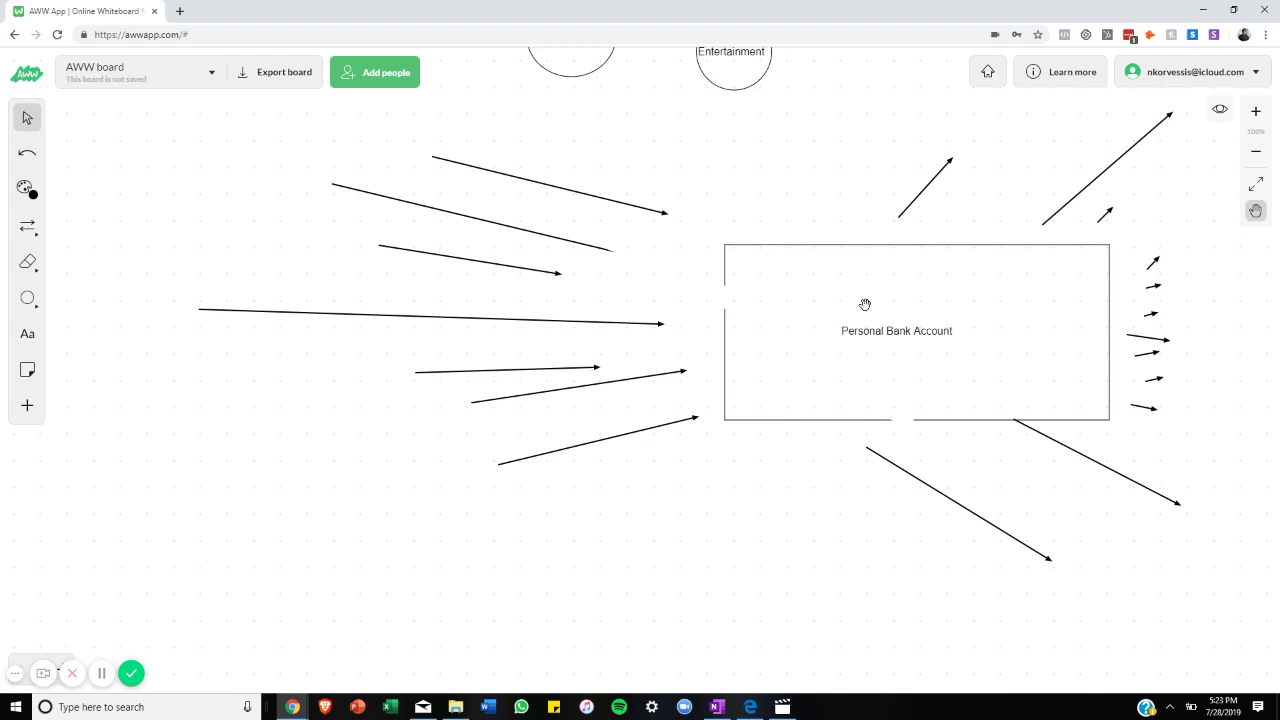
pyautogui.moveTo(883, 328); pyautogui.dragTo(694, 698)
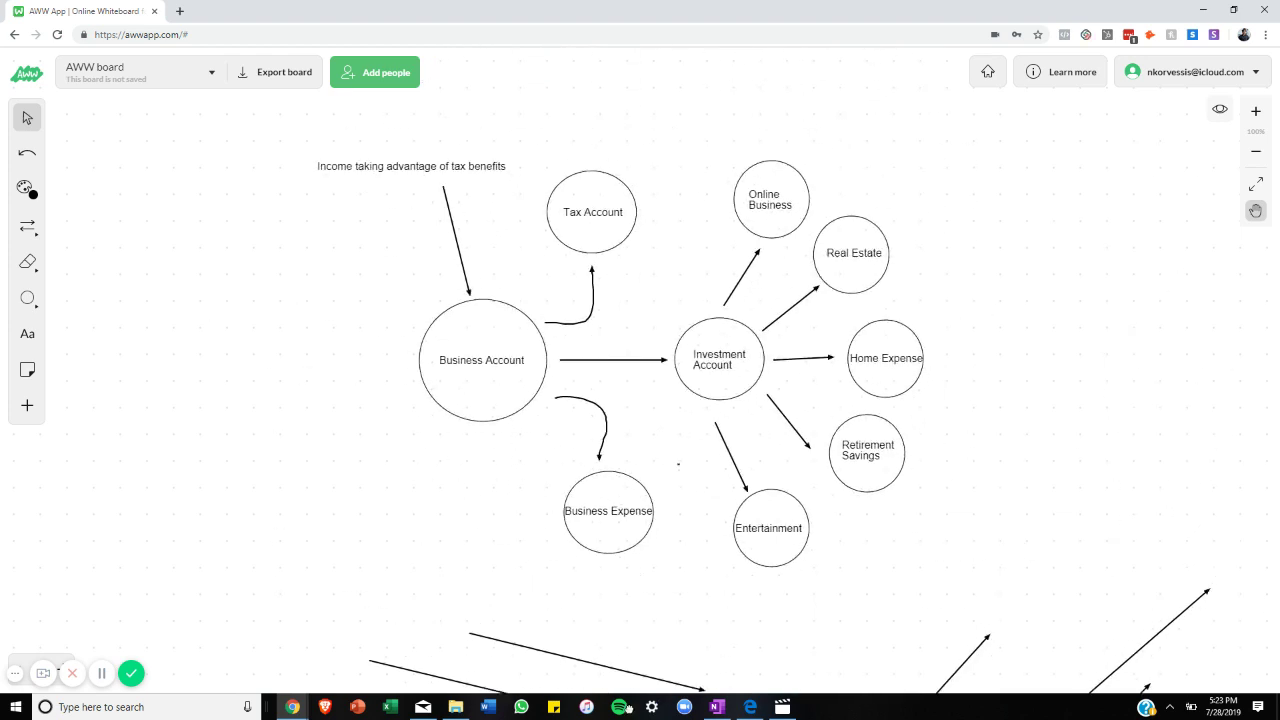
pyautogui.moveTo(1246, 348); pyautogui.dragTo(1111, 340)
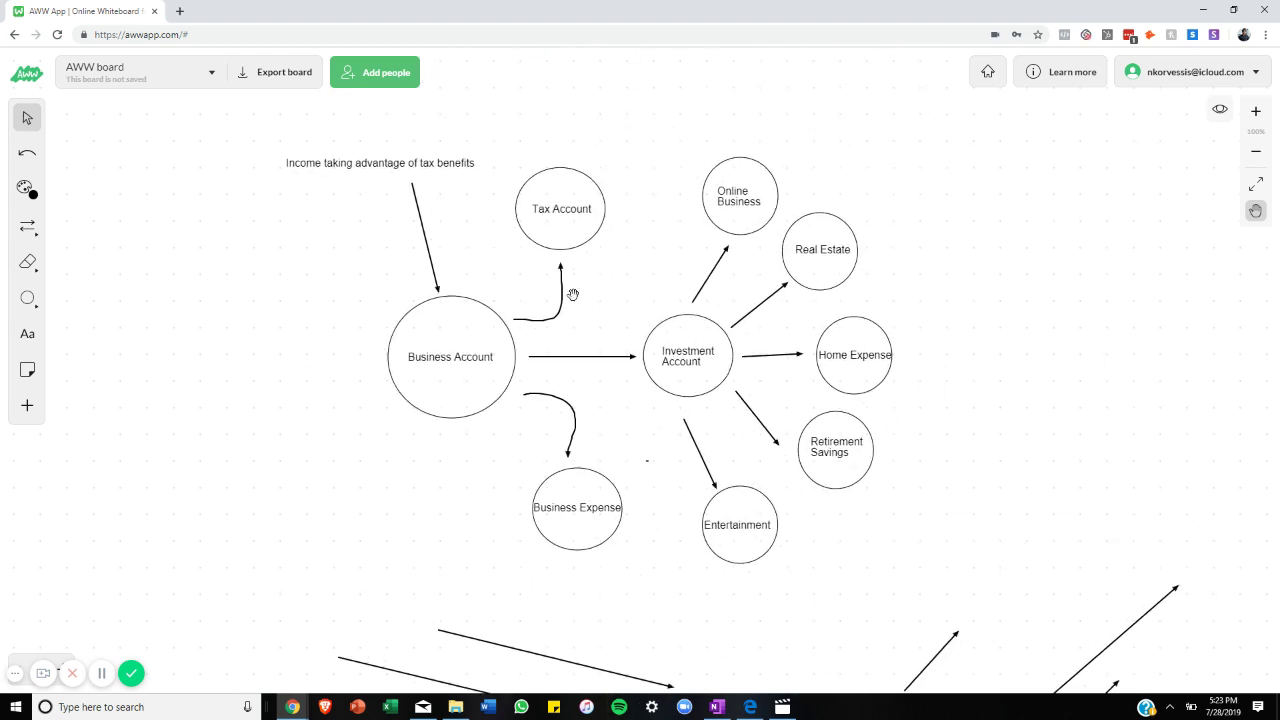
pyautogui.moveTo(546, 140); pyautogui.dragTo(455, 151)
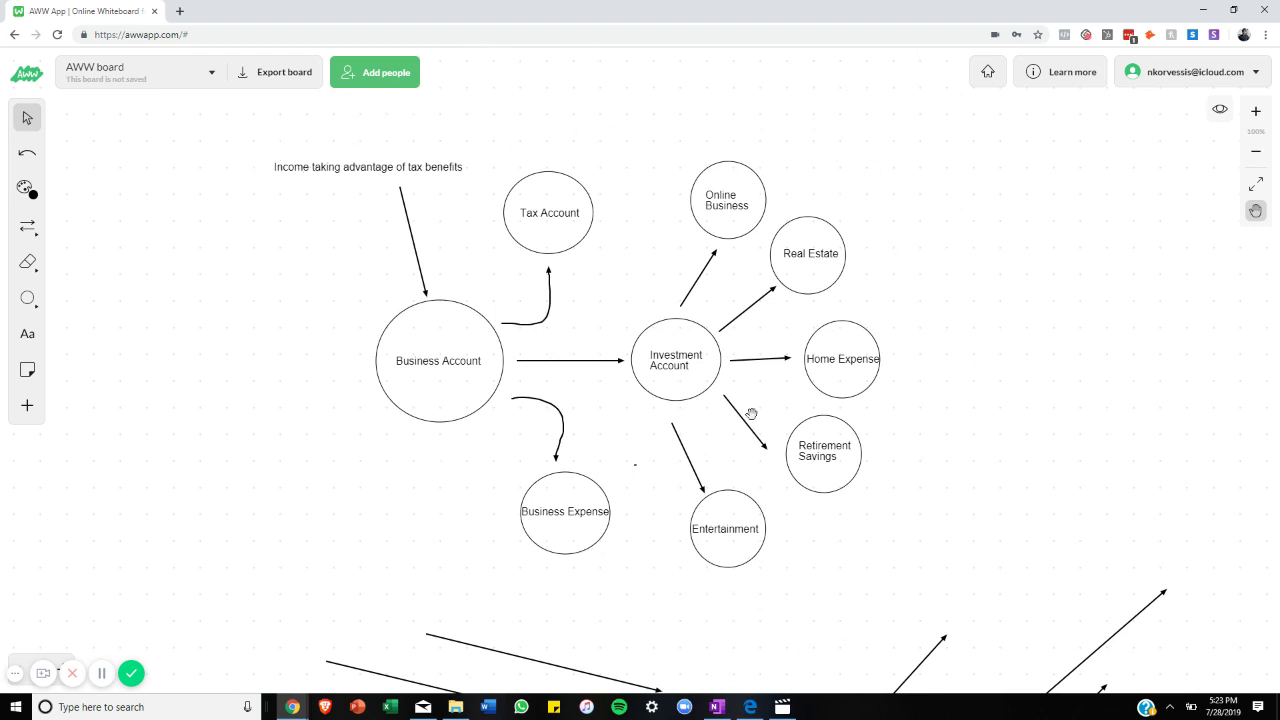
pyautogui.scroll(-5, 751, 409)
pyautogui.scroll(5, 702, 431)
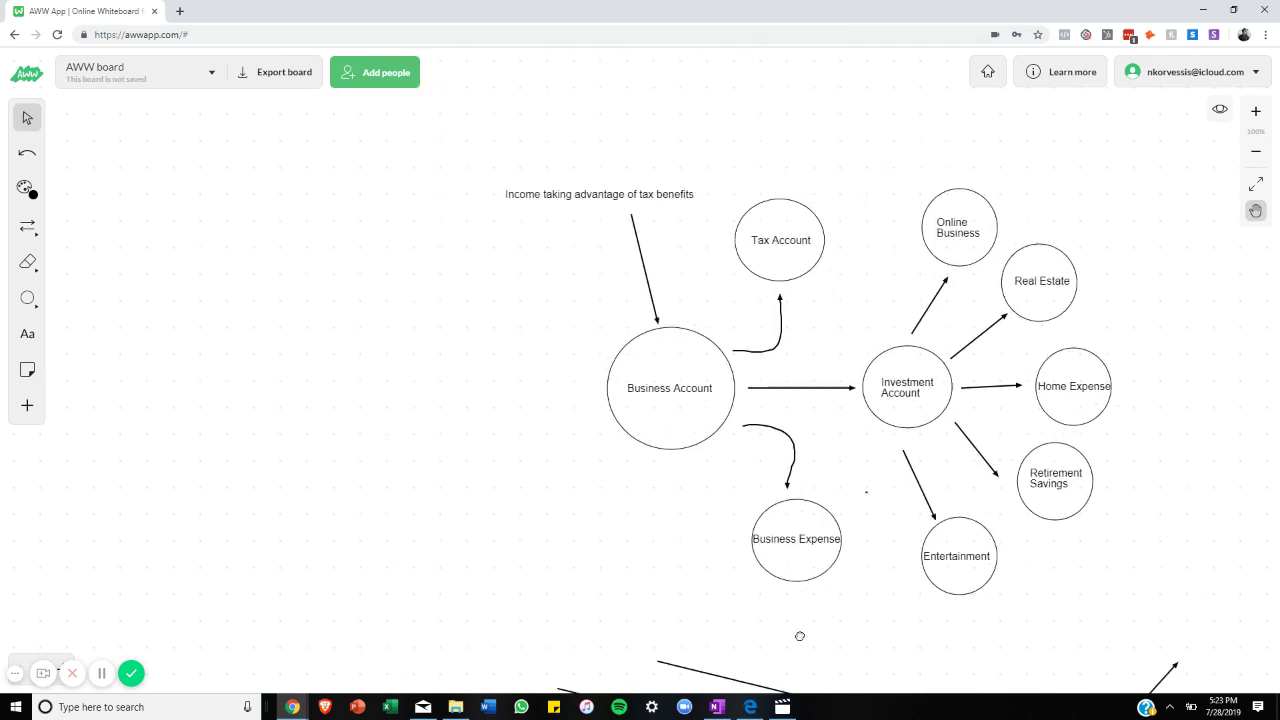
pyautogui.hscroll(3, 614, 463)
pyautogui.moveTo(517, 463); pyautogui.dragTo(589, 489)
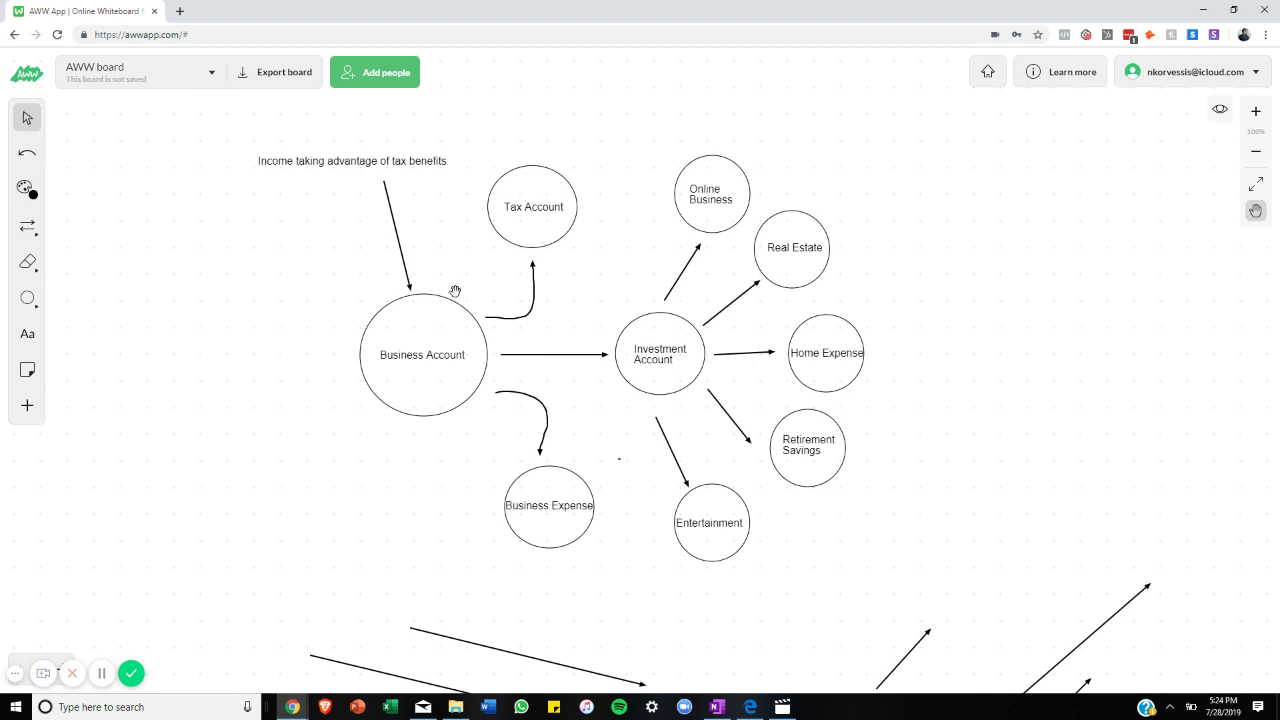
pyautogui.scroll(-5, 681, 510)
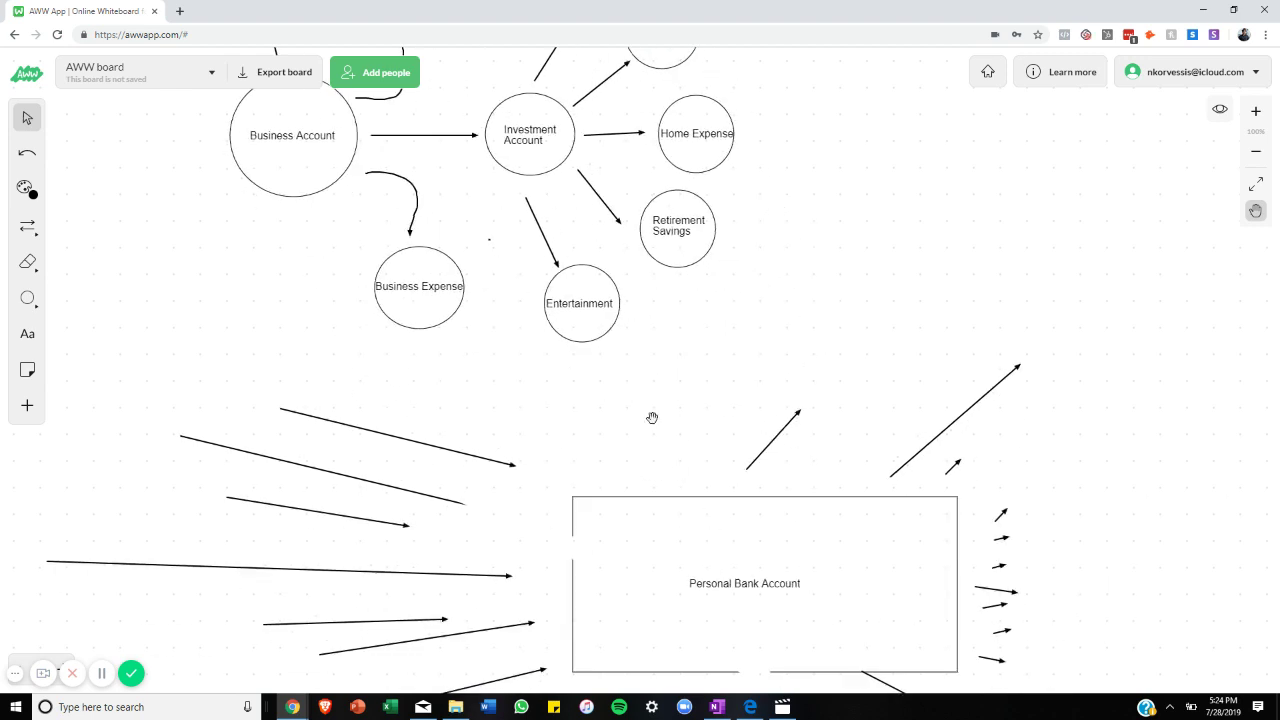
pyautogui.scroll(1, 707, 486)
pyautogui.moveTo(707, 486); pyautogui.dragTo(808, 574)
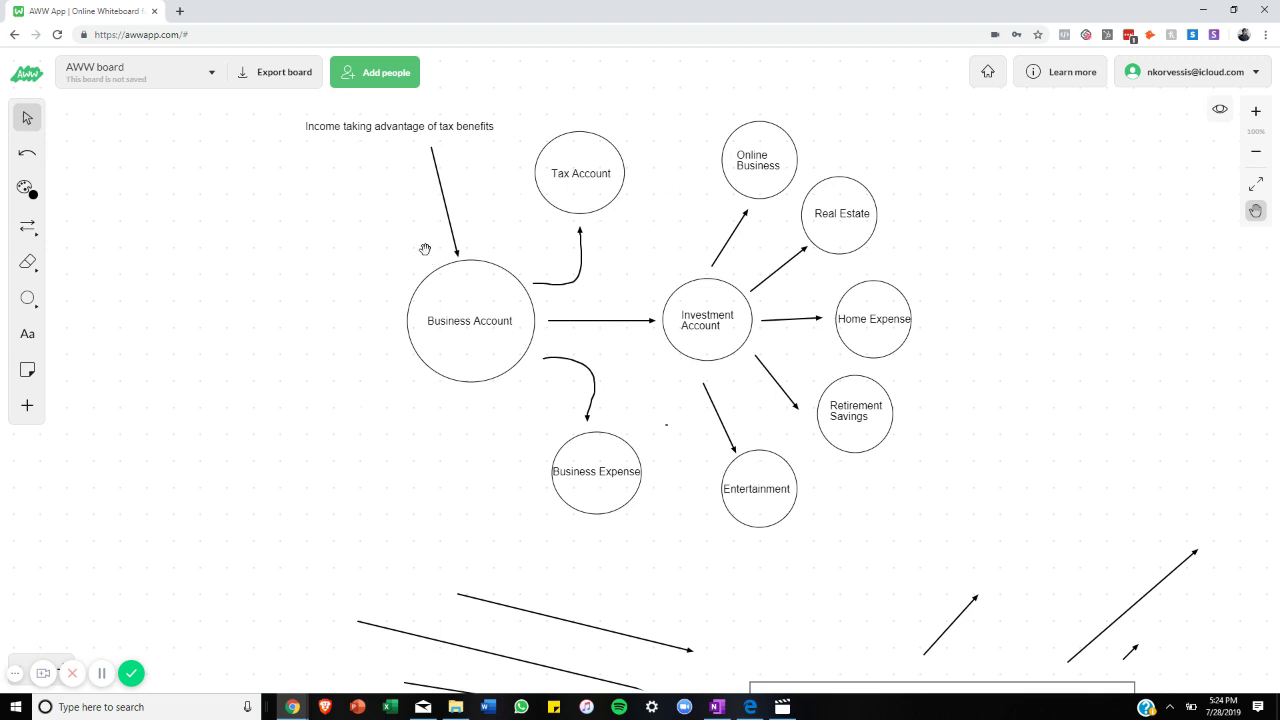
pyautogui.moveTo(391, 194)
pyautogui.mouseDown()
pyautogui.moveTo(363, 234)
pyautogui.moveTo(386, 287)
pyautogui.moveTo(390, 224)
pyautogui.mouseUp()
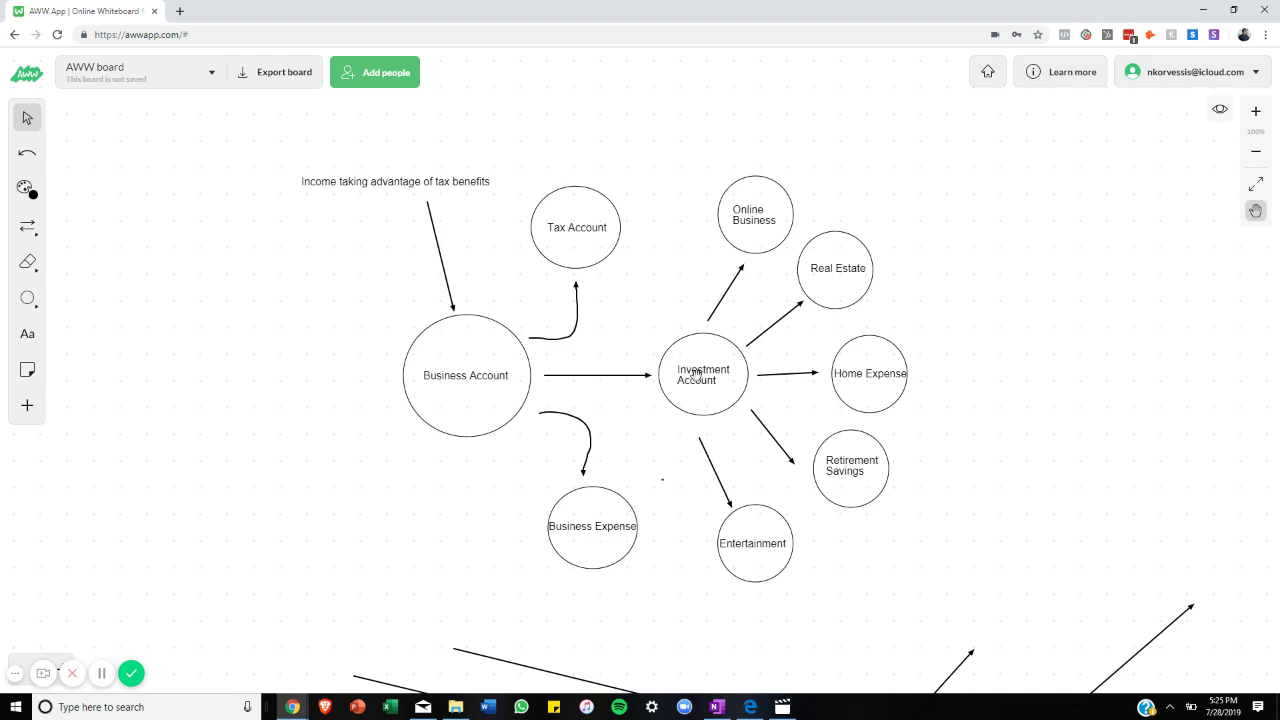
pyautogui.moveTo(707, 370); pyautogui.dragTo(713, 365)
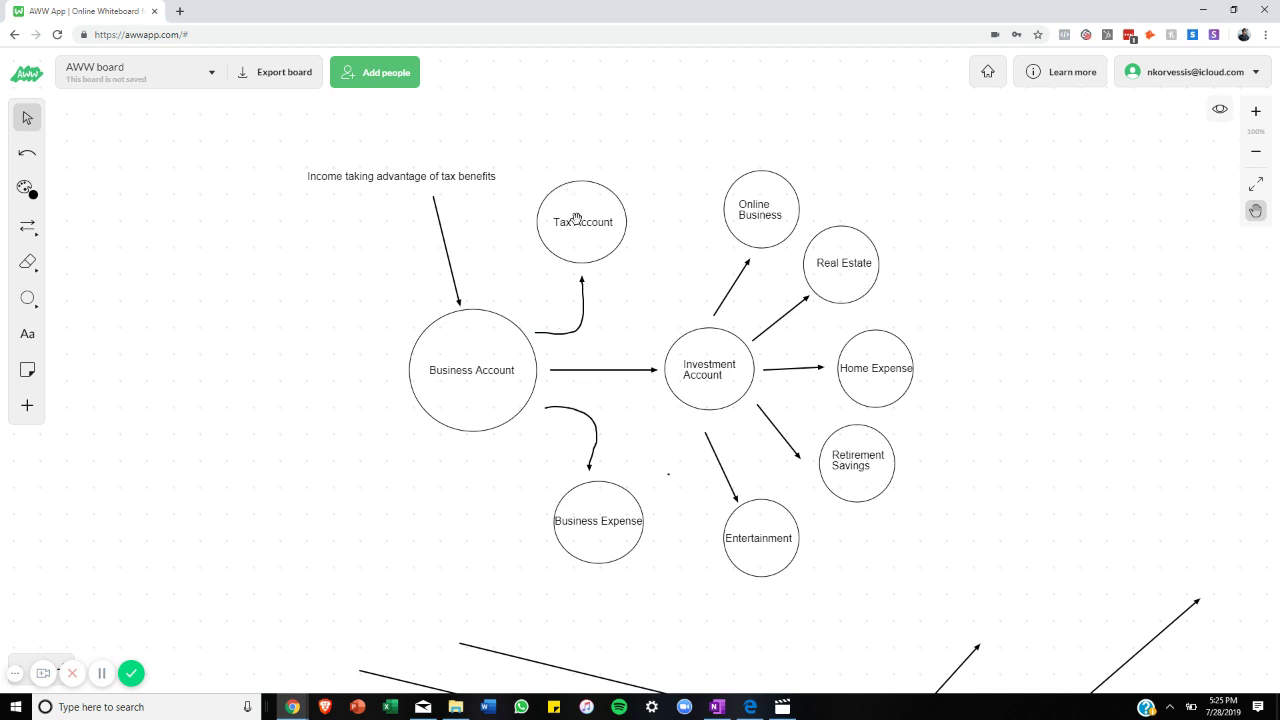
# Step: Try a curved arrow from the Business Expense circle back to the Business Account circle, then undo the strokes
pyautogui.moveTo(576, 222); pyautogui.dragTo(588, 223)
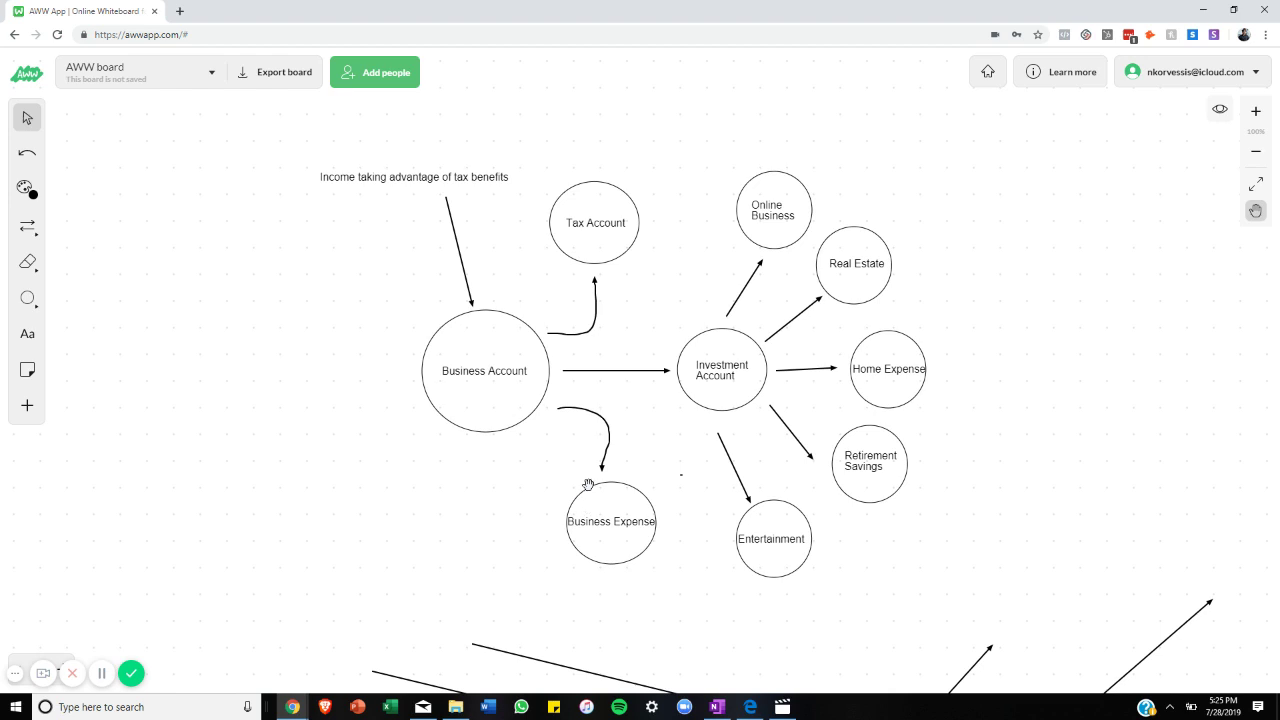
pyautogui.click(27, 227)
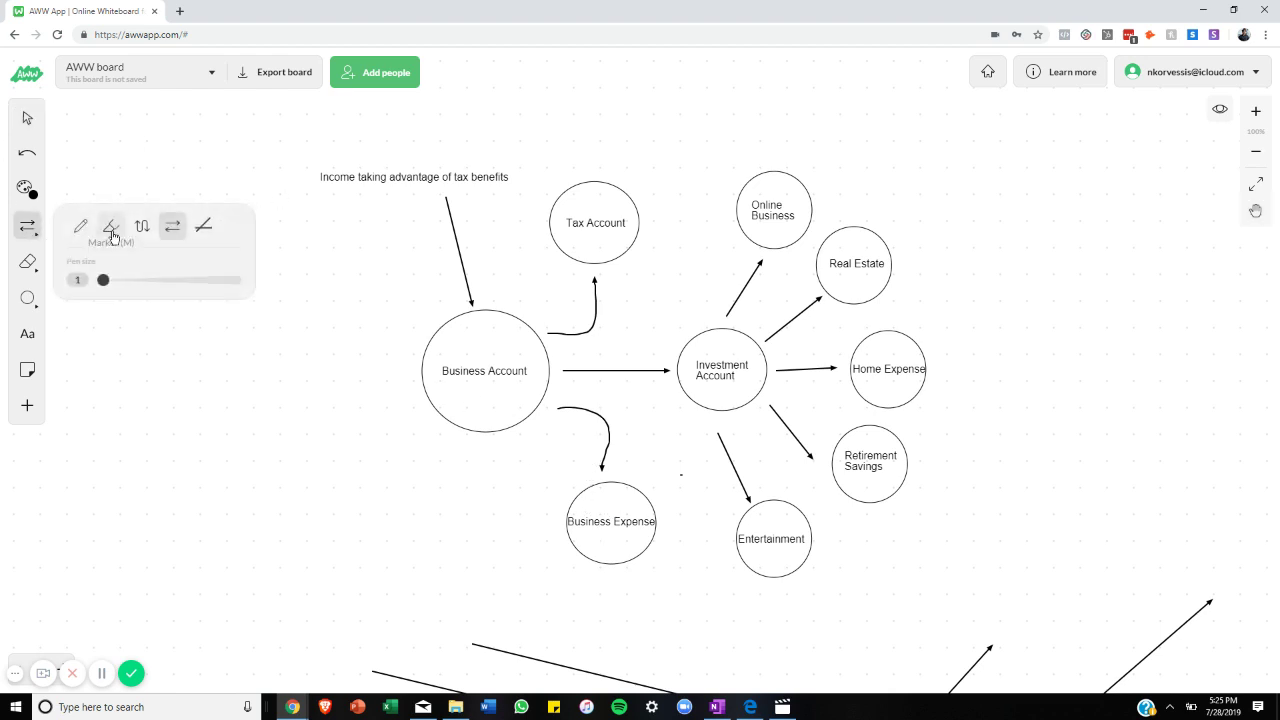
pyautogui.click(169, 223)
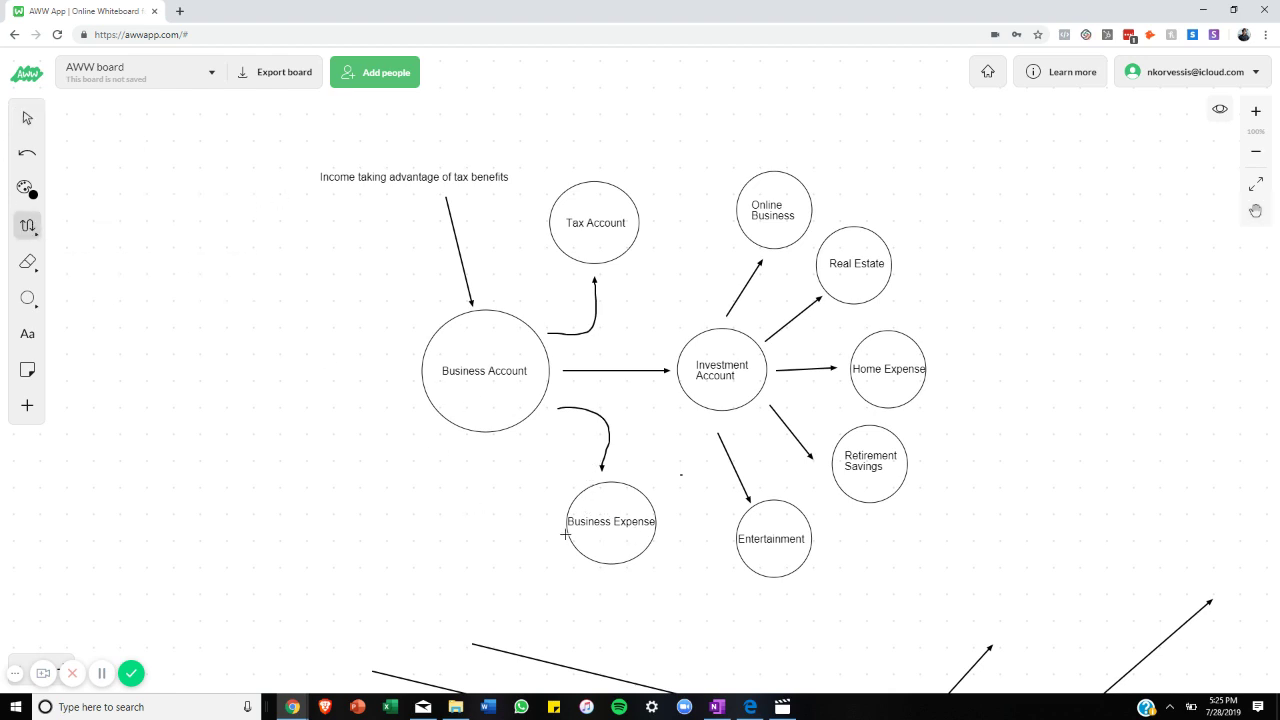
pyautogui.moveTo(558, 535); pyautogui.dragTo(465, 497)
pyautogui.moveTo(465, 449); pyautogui.dragTo(465, 438)
pyautogui.moveTo(575, 562)
pyautogui.mouseDown()
pyautogui.moveTo(506, 569)
pyautogui.moveTo(431, 263)
pyautogui.moveTo(734, 190)
pyautogui.mouseUp()
pyautogui.click(28, 153)
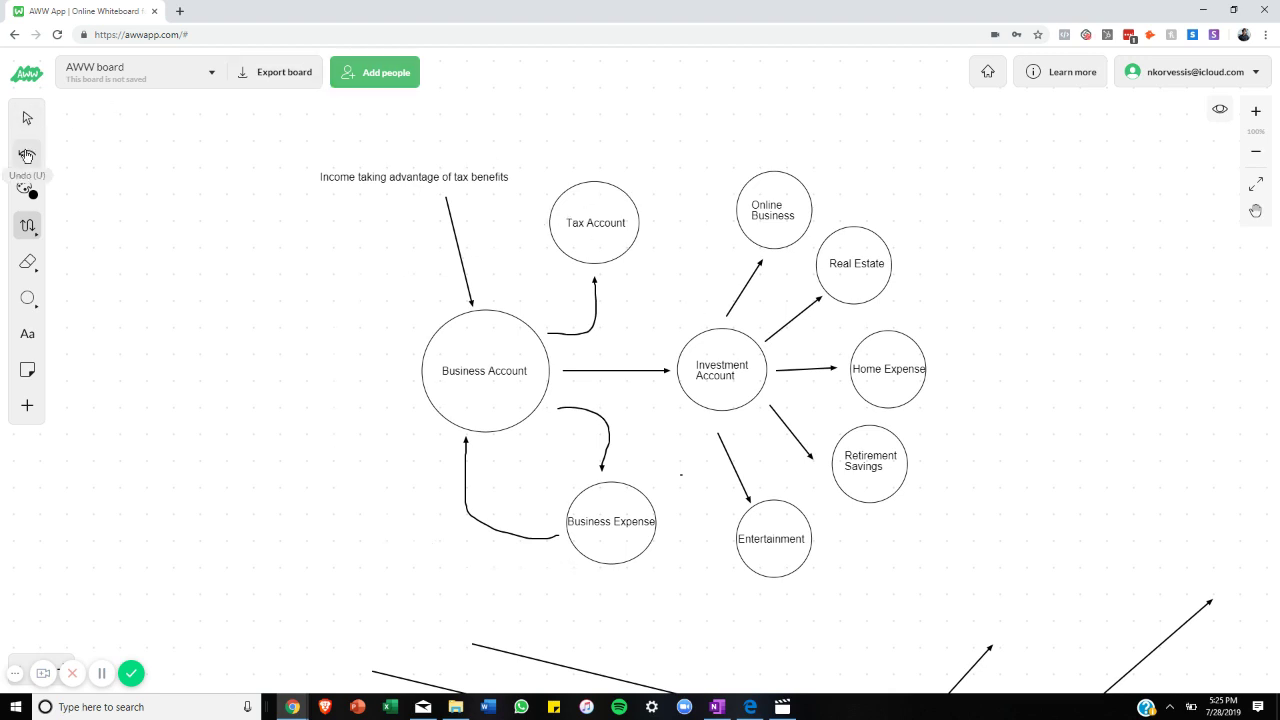
pyautogui.click(28, 153)
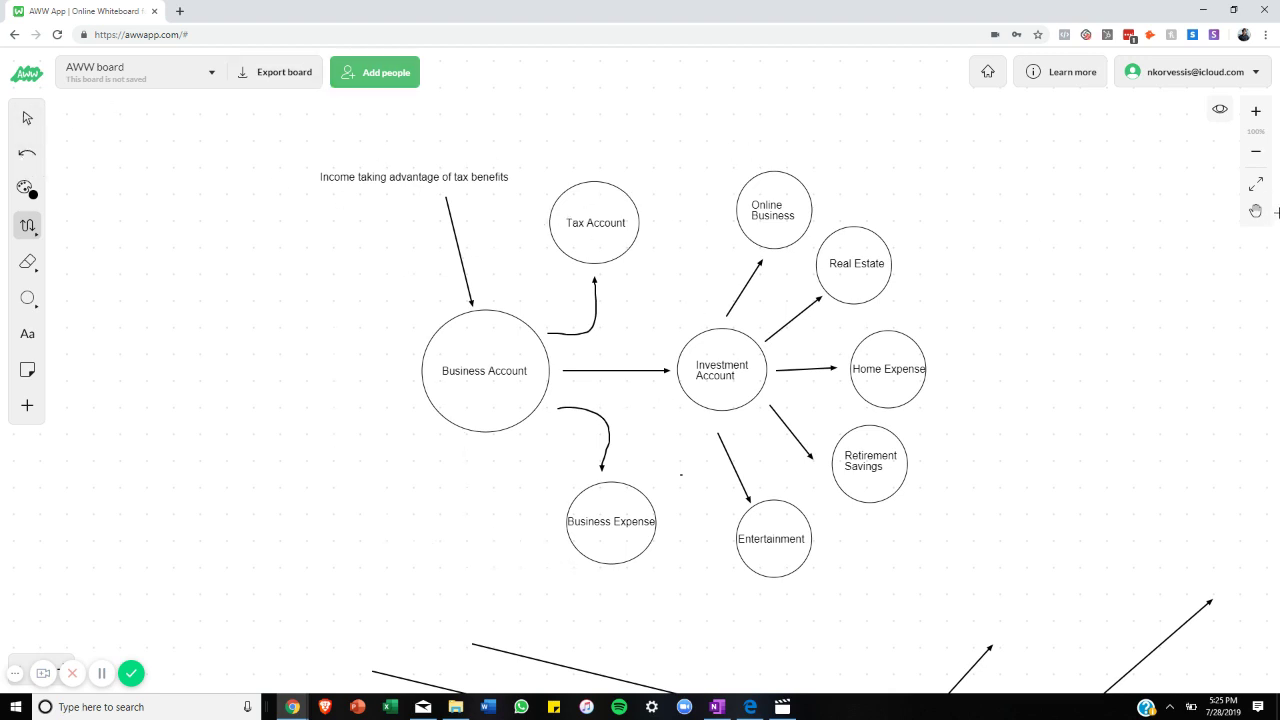
# Step: Draw a curved arrow from the Online Business circle to the space above the text about income taking advantage of tax benefits
pyautogui.click(1255, 211)
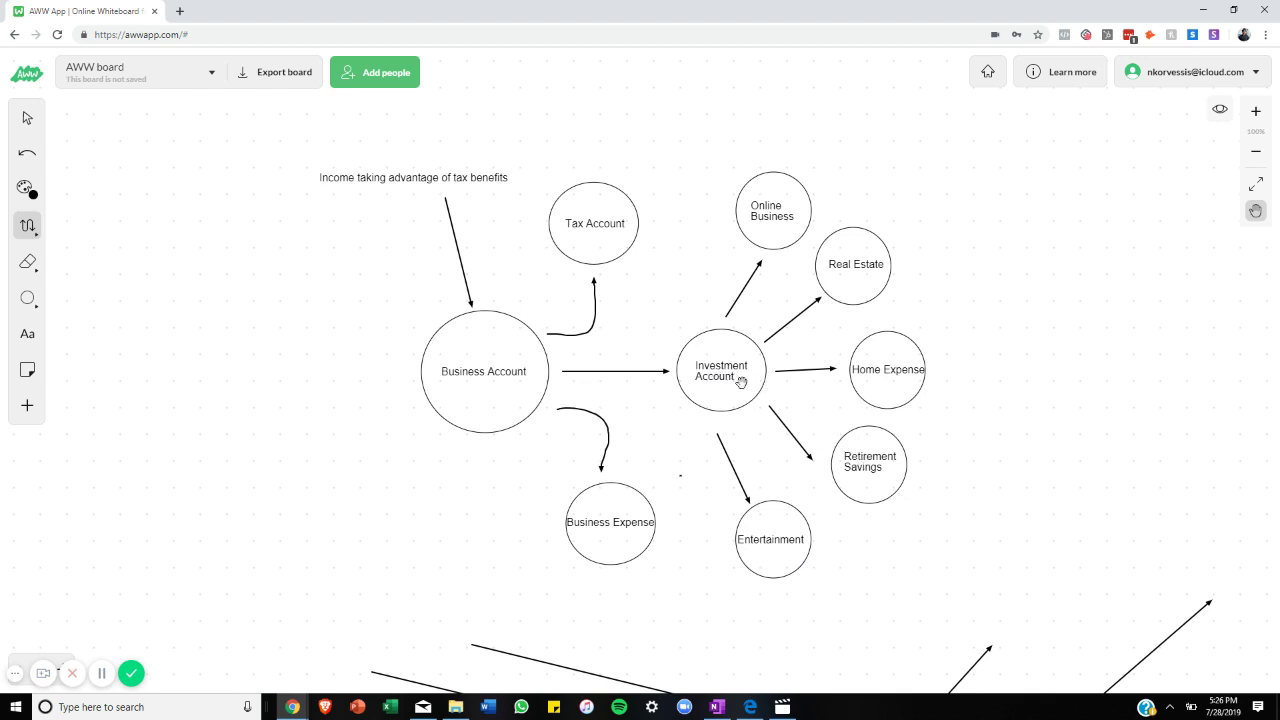
pyautogui.scroll(-2, 842, 420)
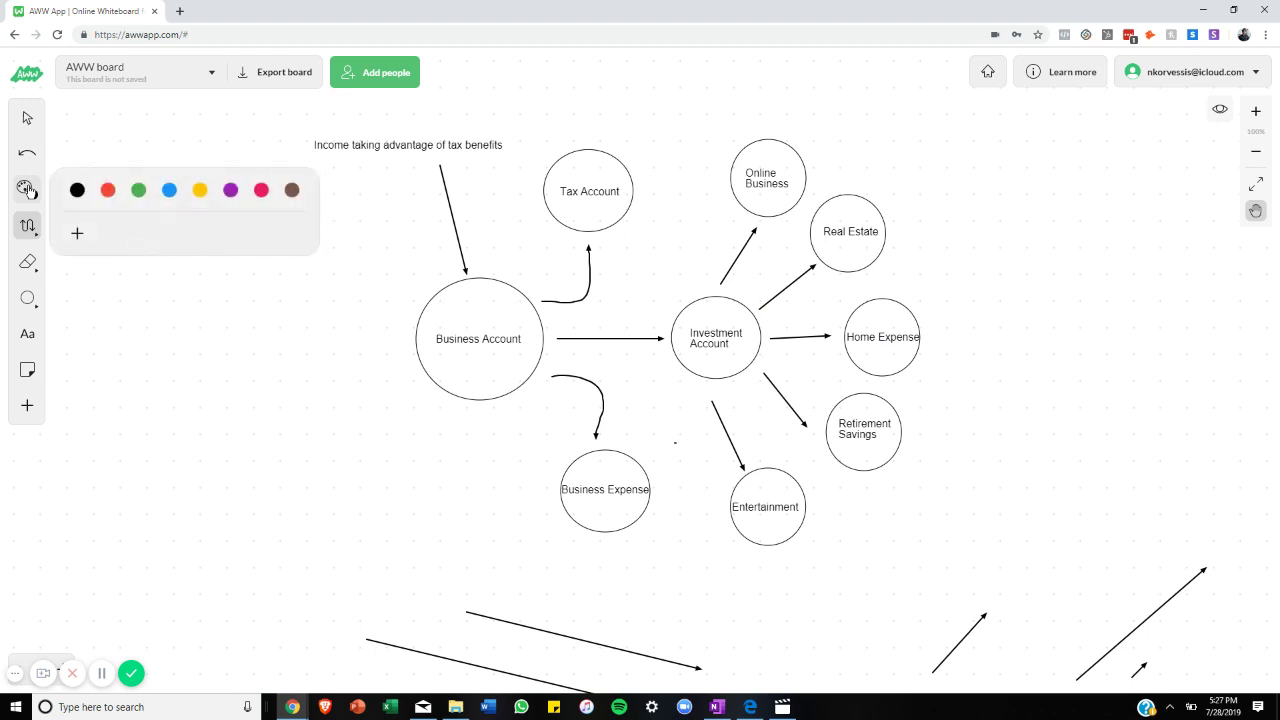
pyautogui.click(30, 226)
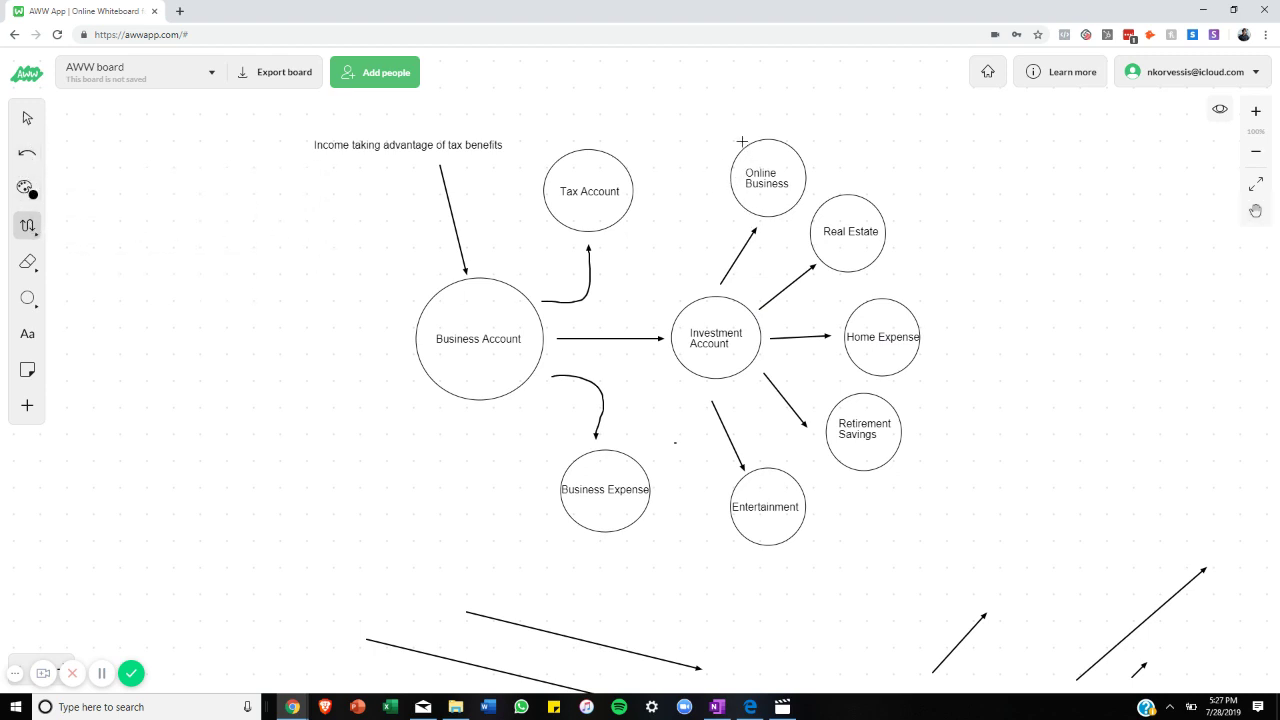
pyautogui.moveTo(738, 144)
pyautogui.mouseDown()
pyautogui.moveTo(580, 74)
pyautogui.moveTo(465, 97)
pyautogui.mouseUp()
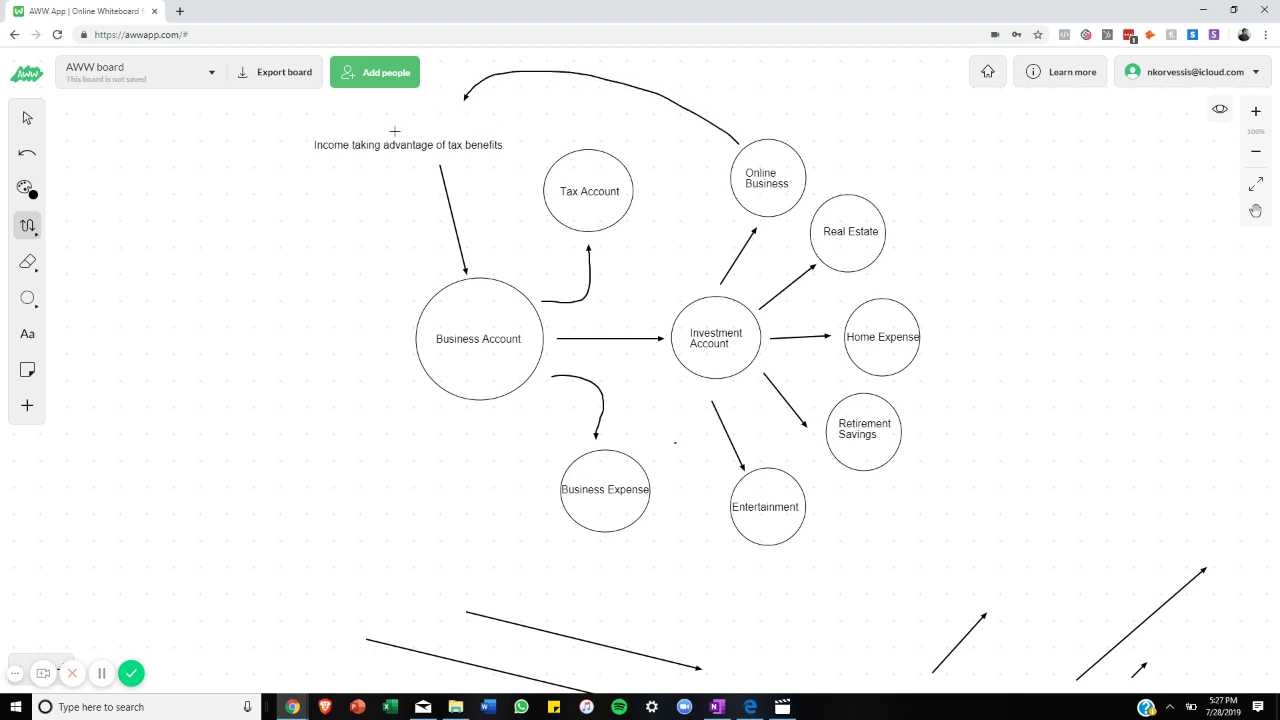
# Step: Add the text "$$$$$INCOME$$$$$" below the new arrowhead and draw curved arrows from it past the tax benefits text to Business Account
pyautogui.click(27, 334)
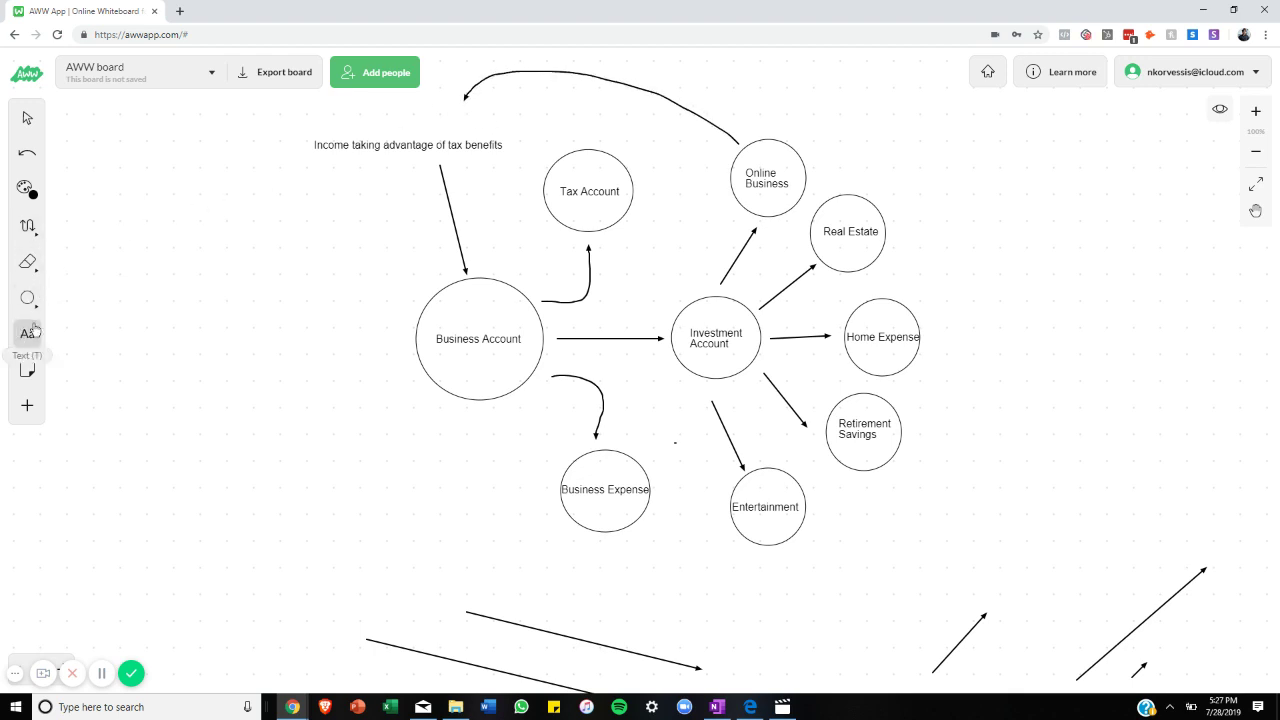
pyautogui.click(430, 116)
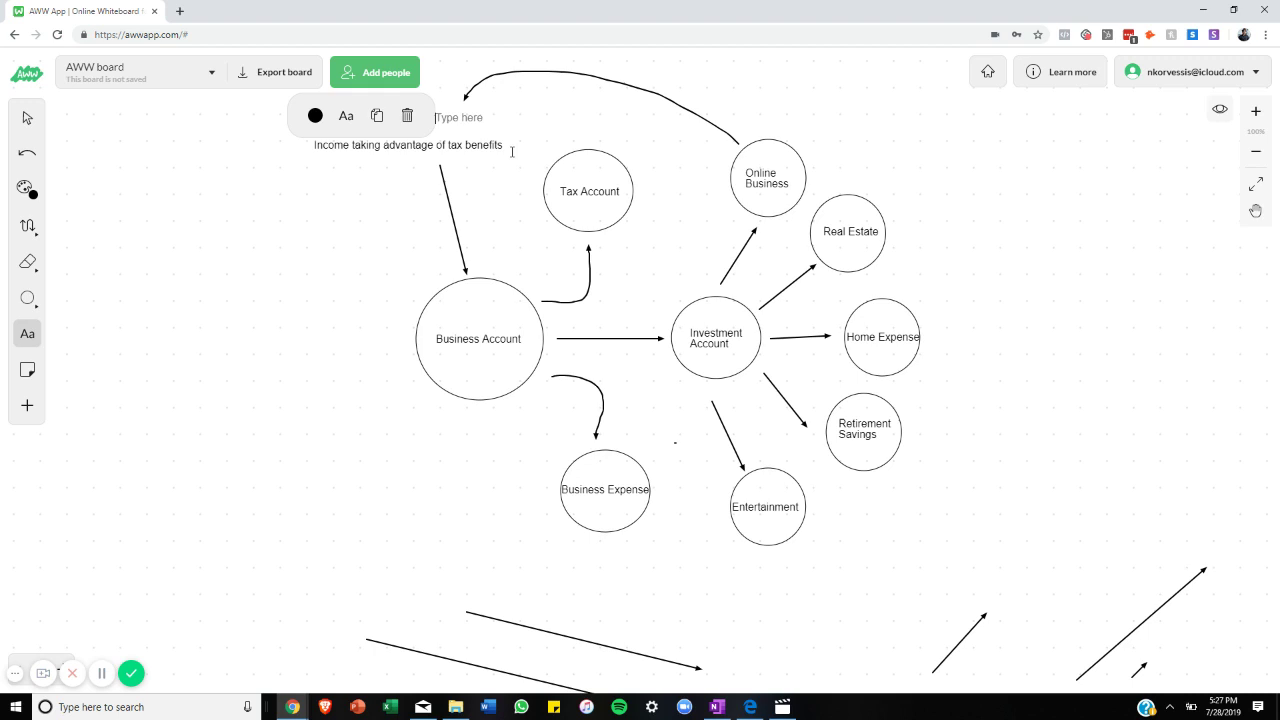
pyautogui.write('$$$$$INCOME$$$$$')
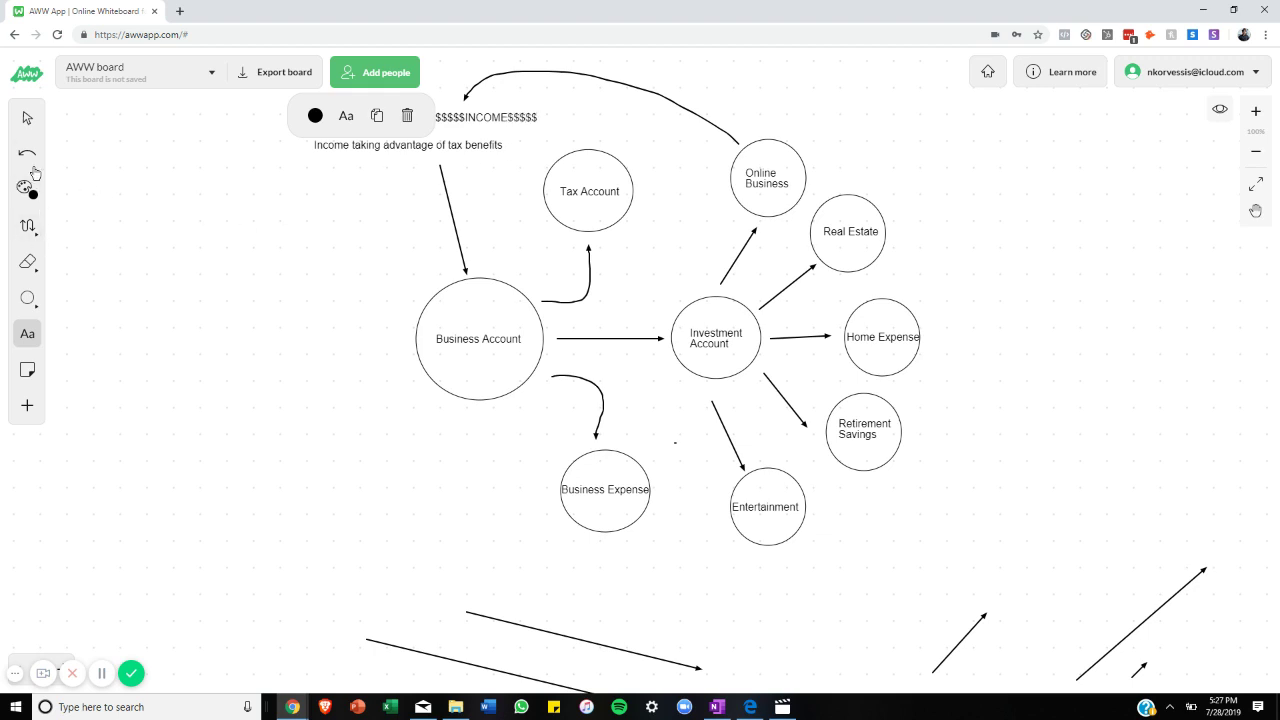
pyautogui.click(27, 117)
pyautogui.click(474, 124)
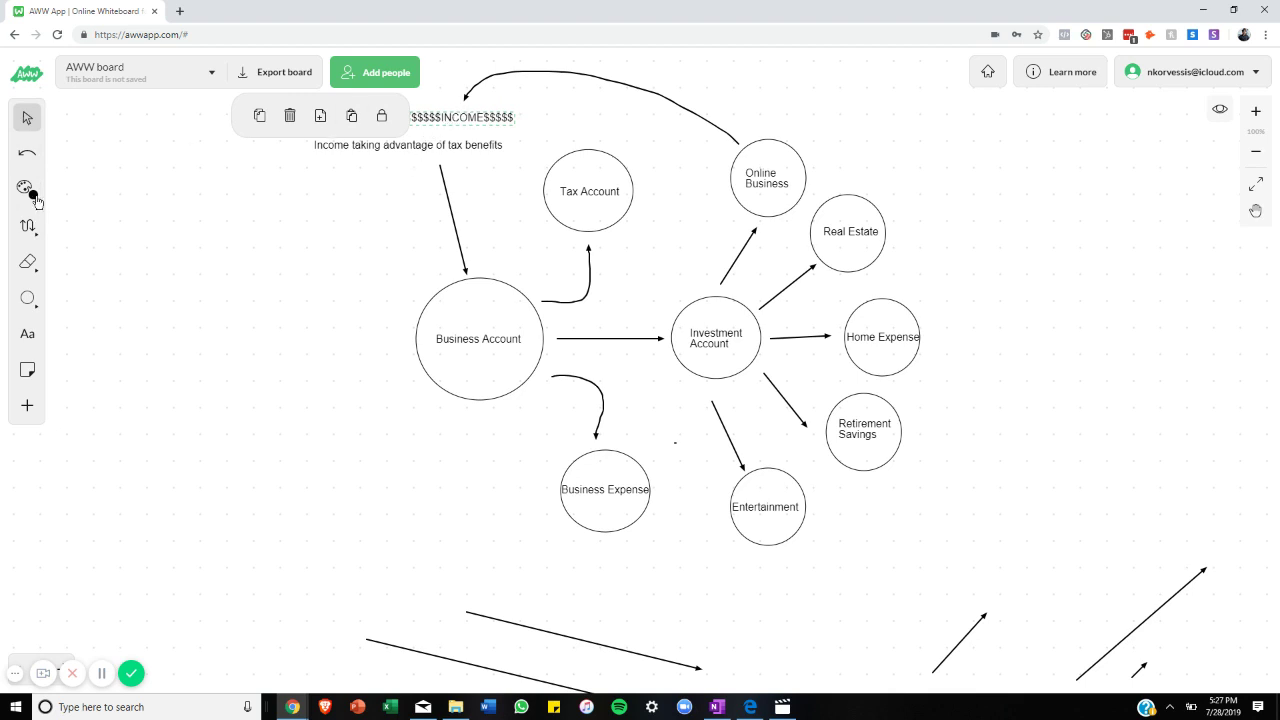
pyautogui.click(27, 226)
pyautogui.moveTo(404, 116)
pyautogui.mouseDown()
pyautogui.moveTo(304, 124)
pyautogui.moveTo(314, 146)
pyautogui.mouseUp()
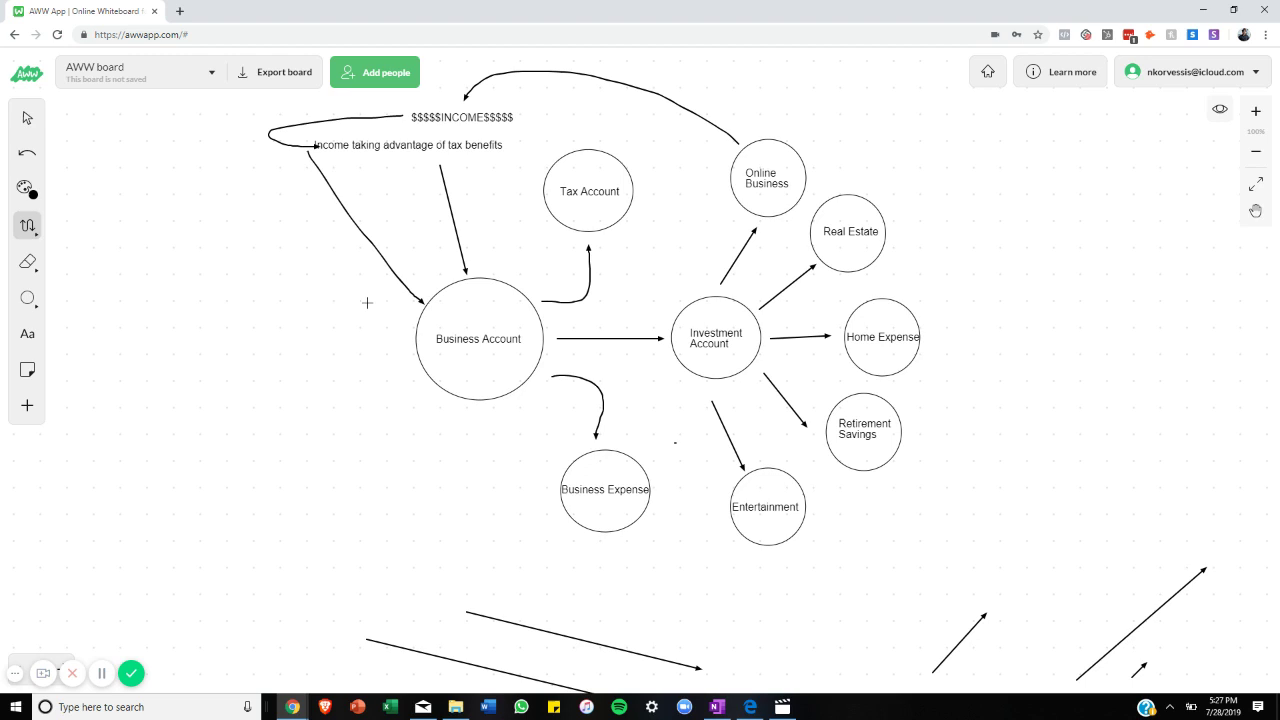
# Step: Draw a large empty circle to the right of the Home Expense circle and shift it slightly up and left
pyautogui.click(1255, 211)
pyautogui.scroll(-1, 1010, 440)
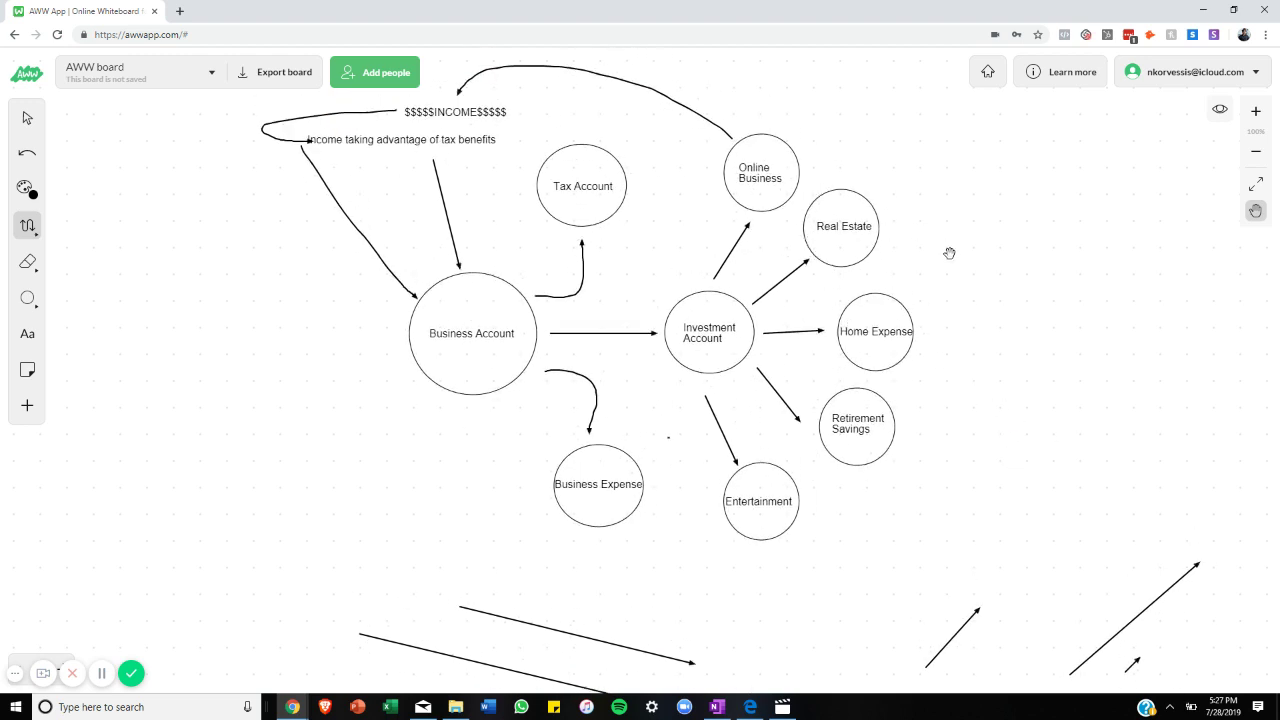
pyautogui.click(28, 224)
pyautogui.click(140, 226)
pyautogui.click(27, 297)
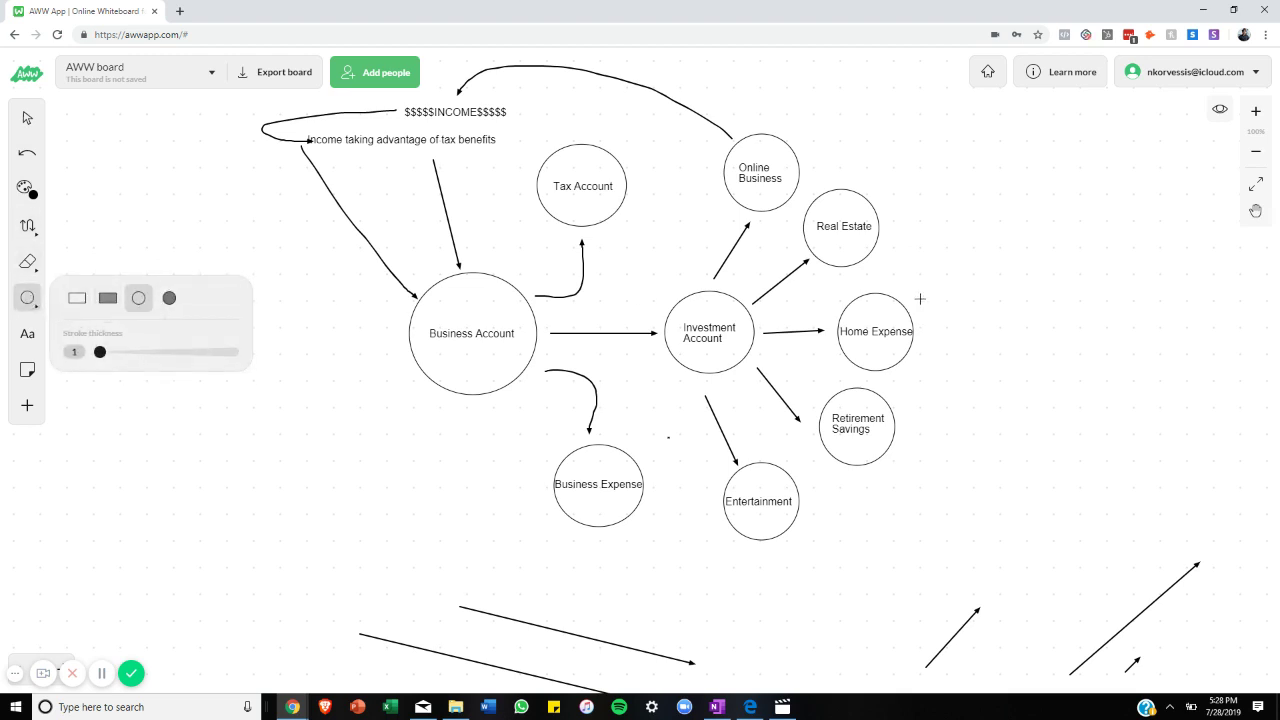
pyautogui.moveTo(1002, 264); pyautogui.dragTo(1214, 476)
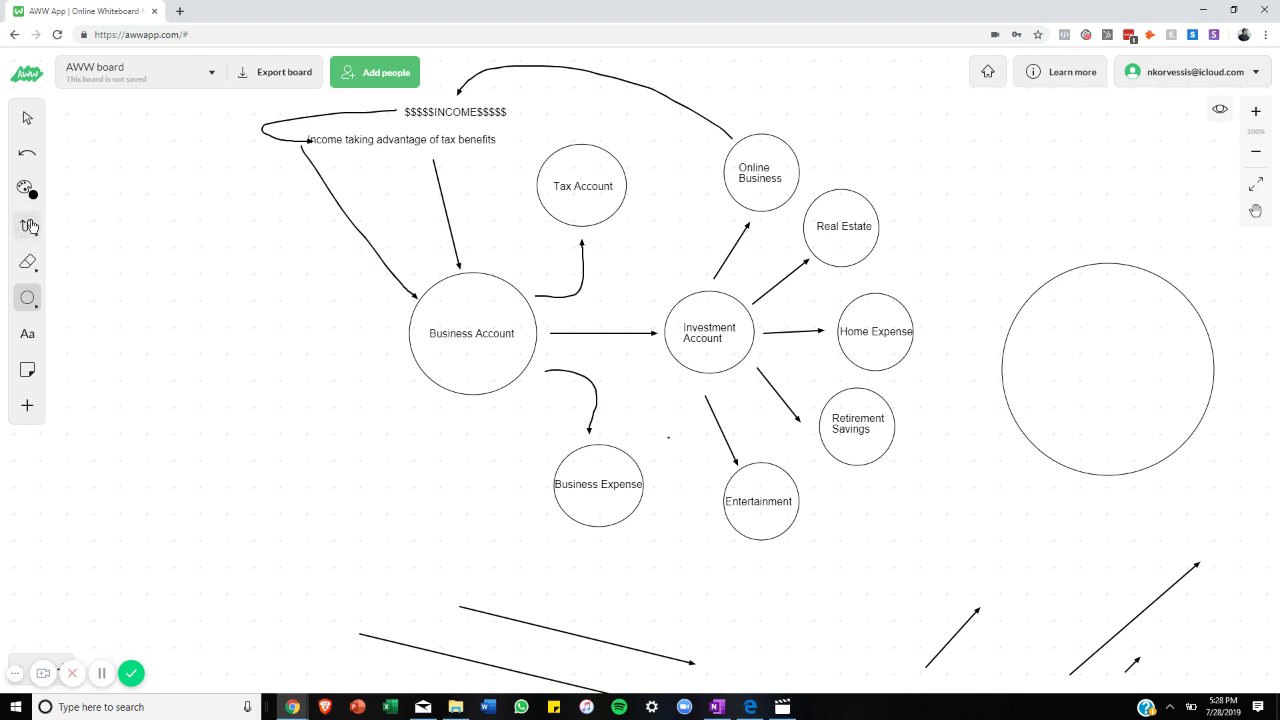
pyautogui.click(27, 117)
pyautogui.click(1140, 409)
pyautogui.moveTo(1140, 409); pyautogui.dragTo(1106, 368)
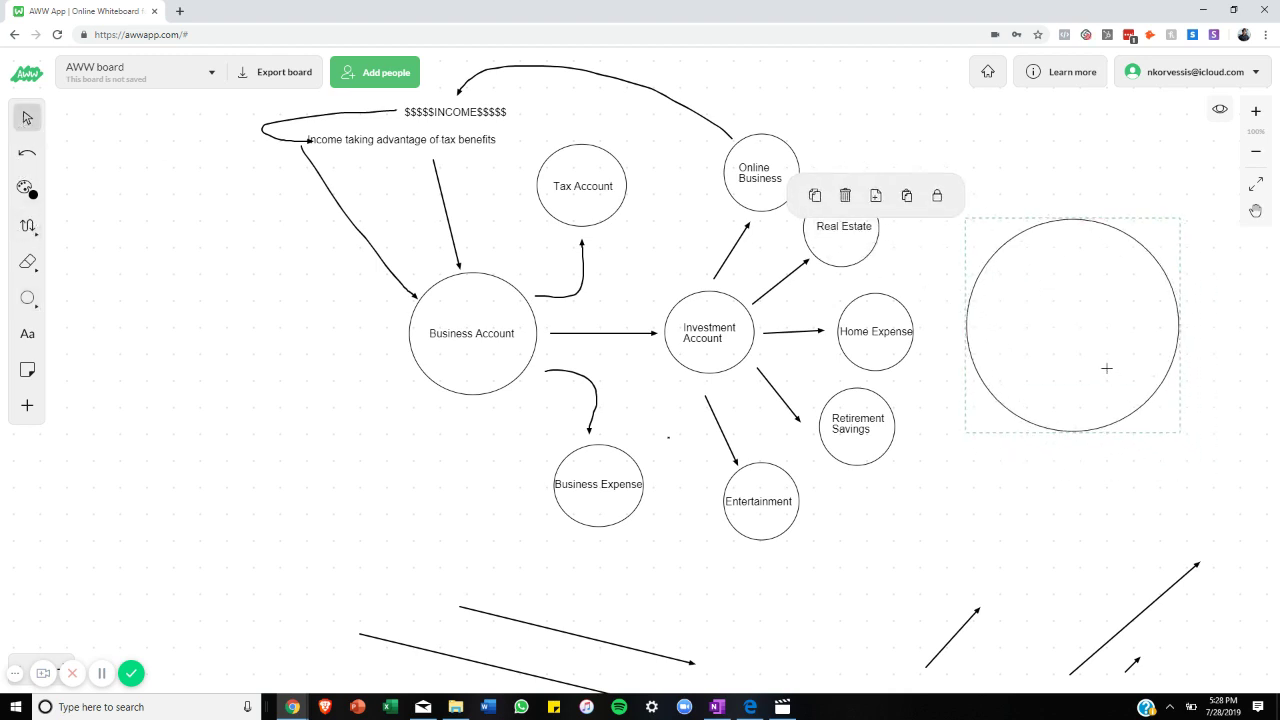
# Step: Add the text "INCOME/NETWORTH" and place it just above the large empty circle
pyautogui.click(27, 333)
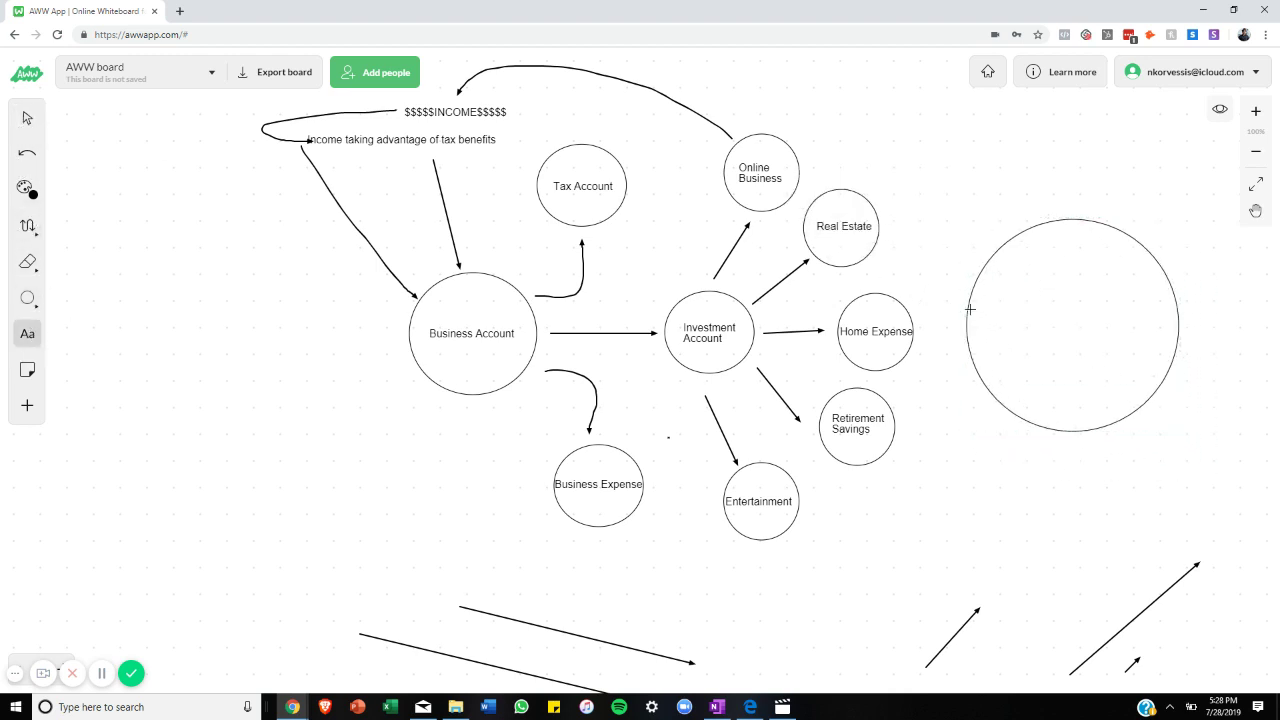
pyautogui.click(1016, 318)
pyautogui.write('INCOME')
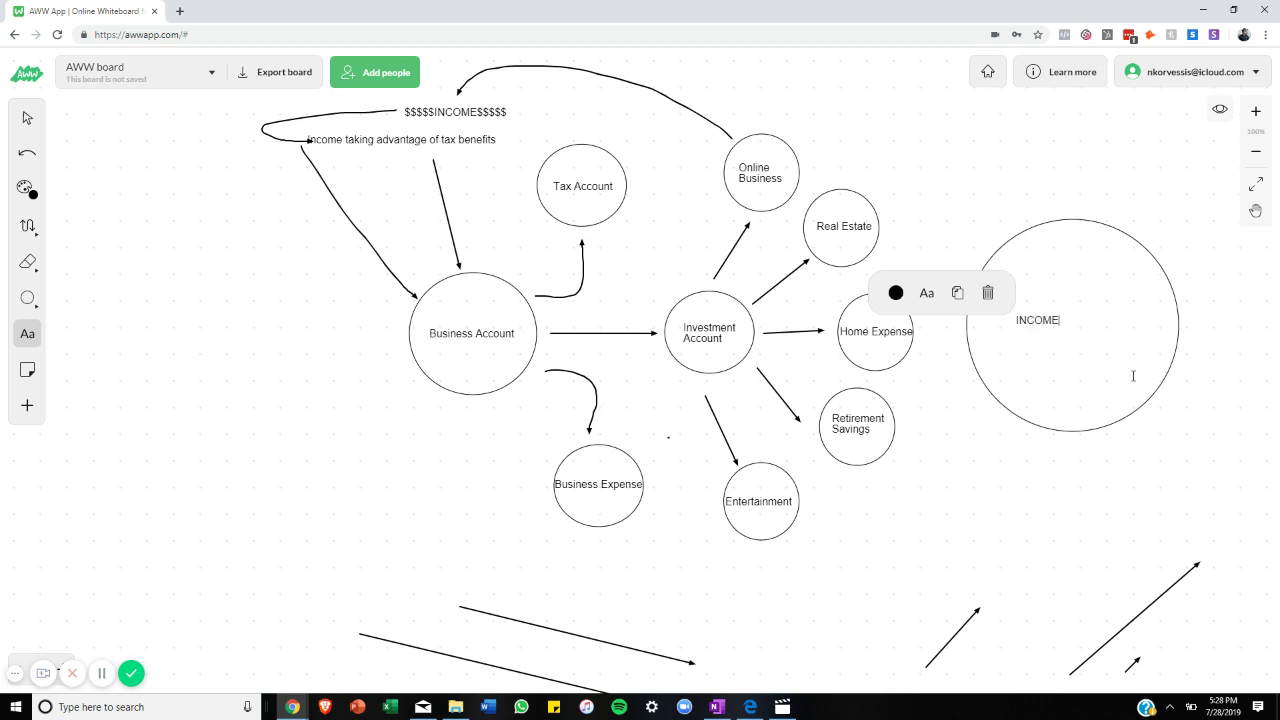
pyautogui.write('/NETWORTH')
pyautogui.click(27, 117)
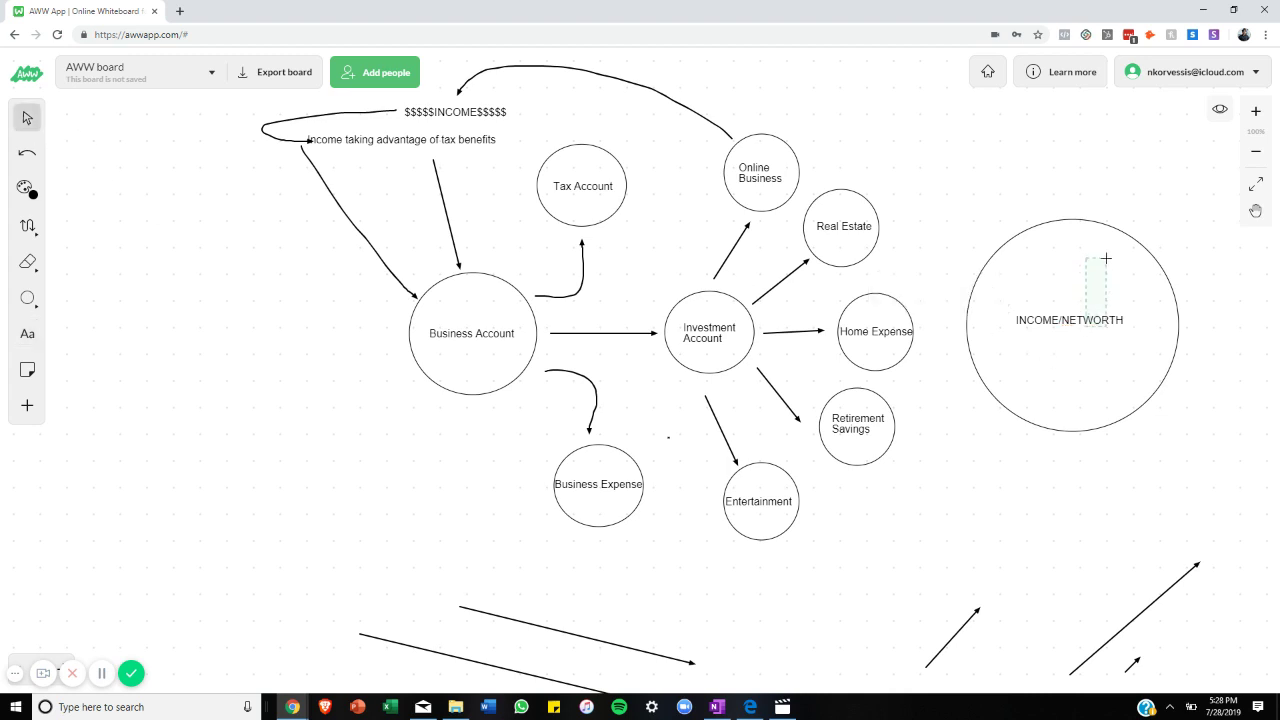
pyautogui.moveTo(1080, 324); pyautogui.dragTo(1058, 209)
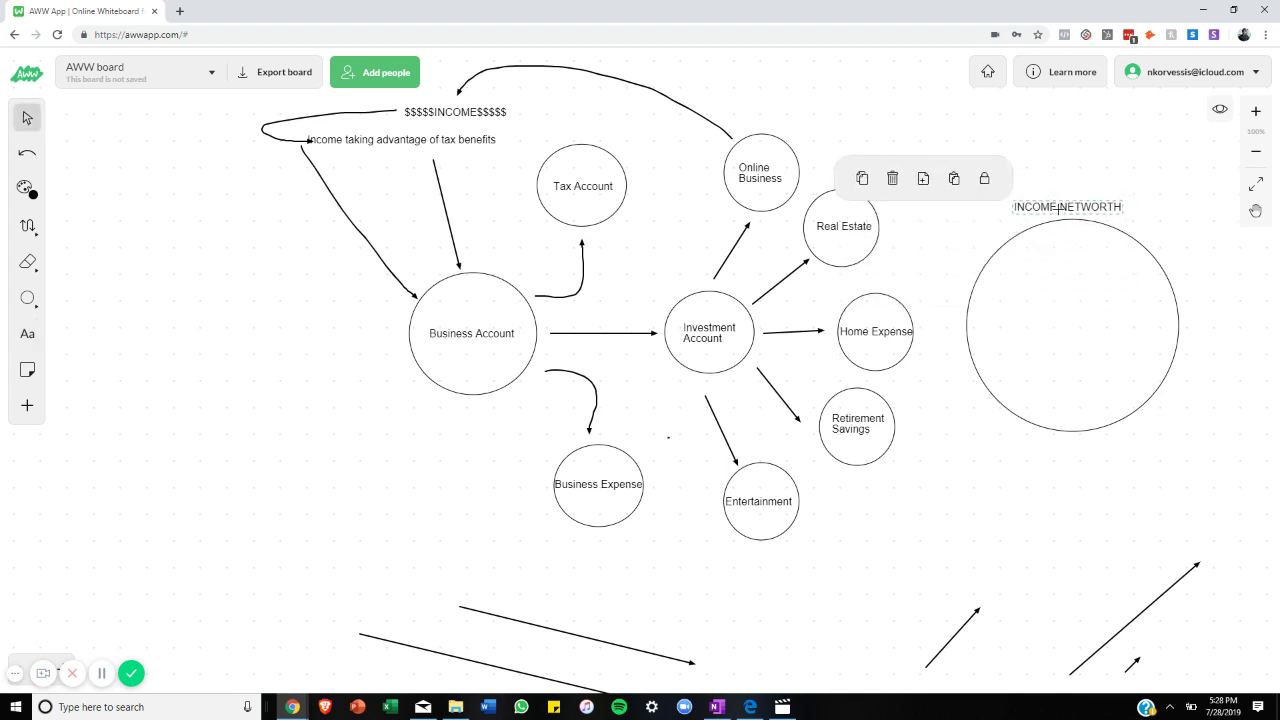
pyautogui.click(1035, 177)
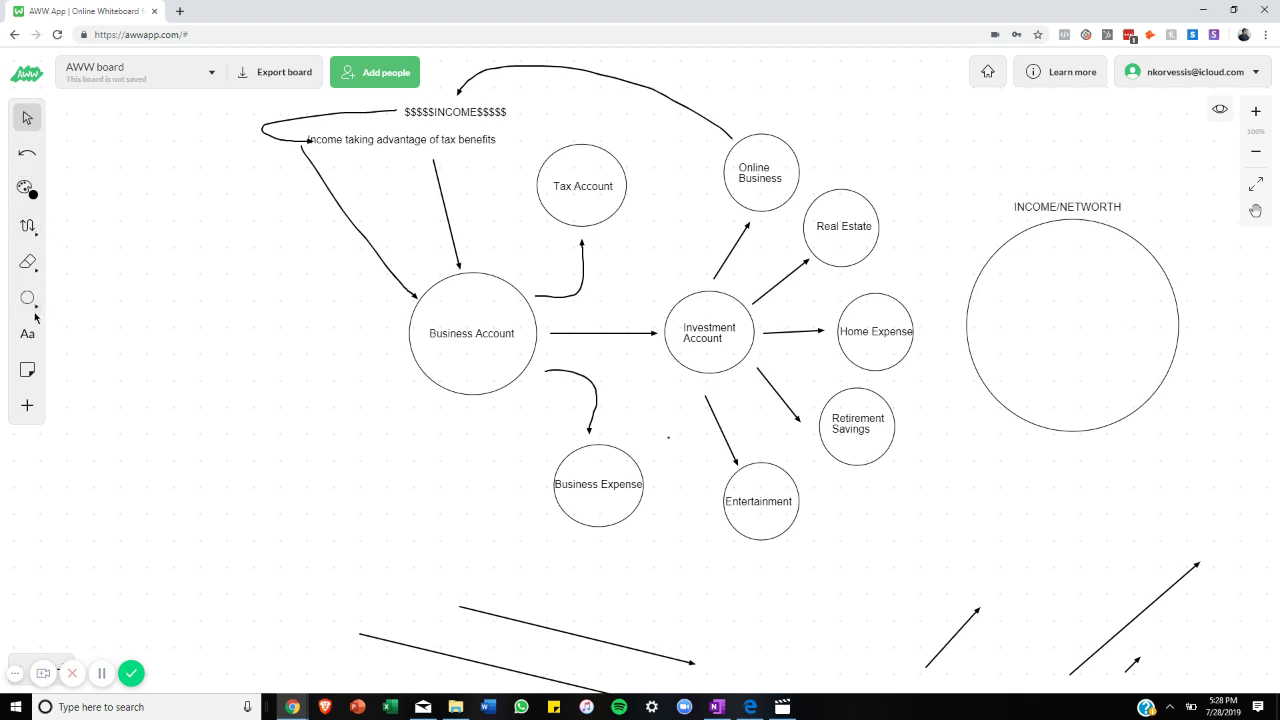
# Step: Draw curved arrows from Real Estate, Online Business and Retirement Savings to the INCOME/NETWORTH circle, plus two long arrows looping back toward Business Account
pyautogui.click(27, 226)
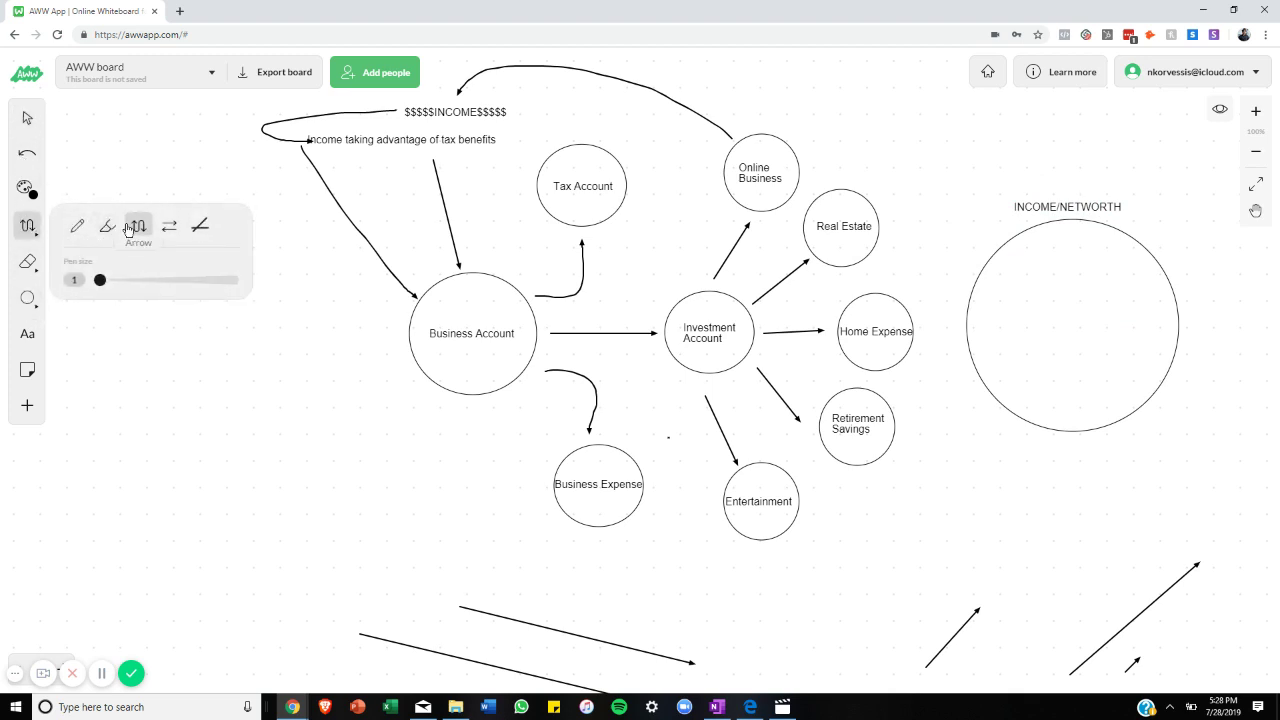
pyautogui.click(134, 228)
pyautogui.moveTo(876, 184)
pyautogui.mouseDown()
pyautogui.moveTo(938, 188)
pyautogui.moveTo(980, 214)
pyautogui.mouseUp()
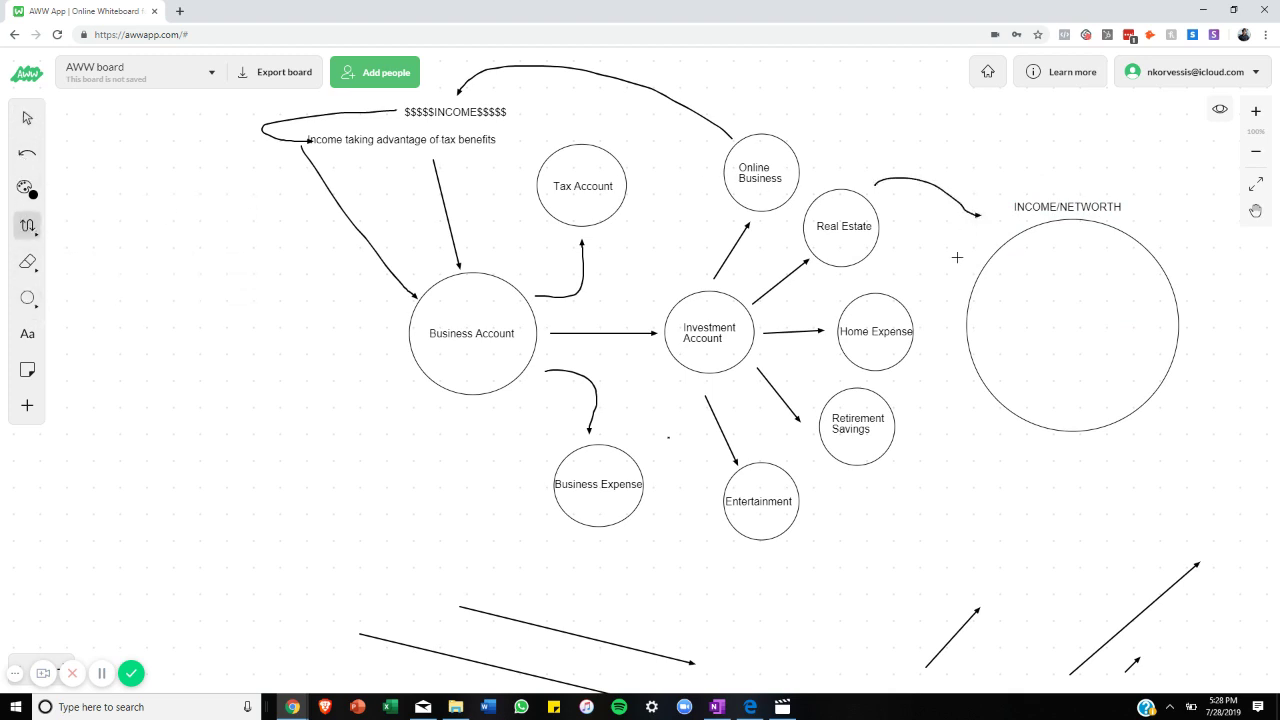
pyautogui.moveTo(800, 141); pyautogui.dragTo(999, 198)
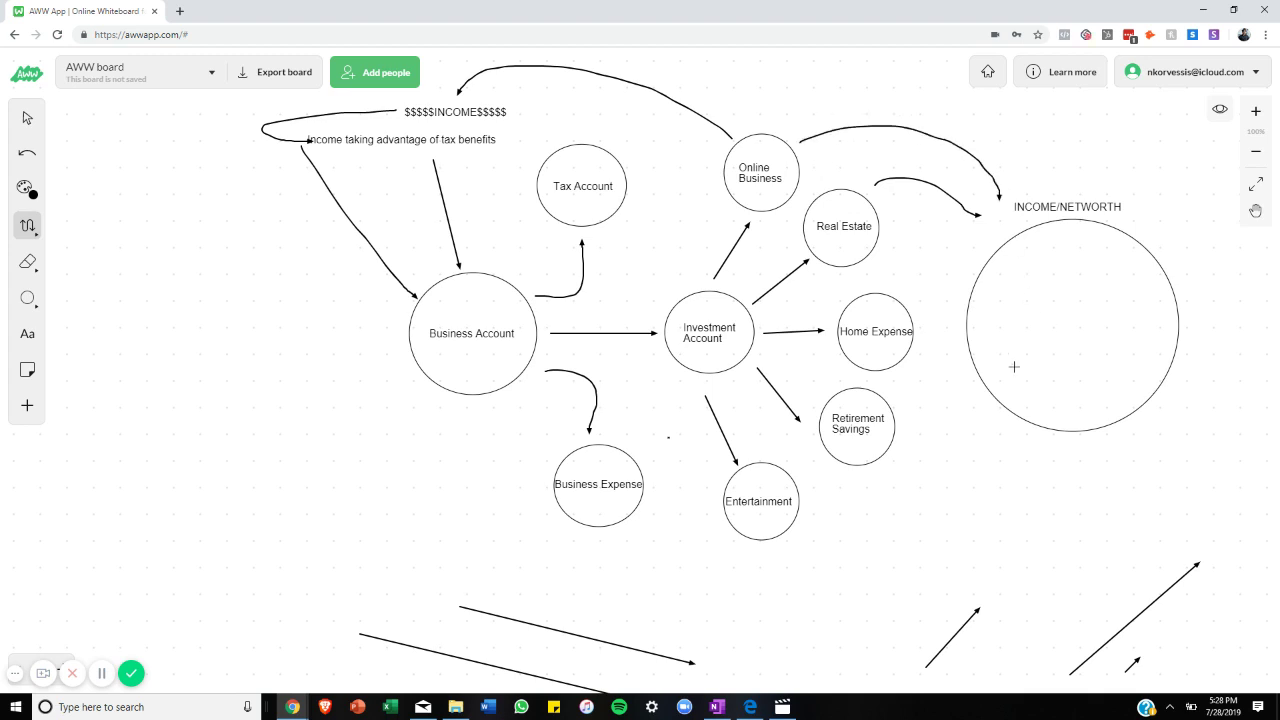
pyautogui.moveTo(901, 439)
pyautogui.mouseDown()
pyautogui.moveTo(966, 431)
pyautogui.moveTo(1007, 405)
pyautogui.mouseUp()
pyautogui.moveTo(1057, 438)
pyautogui.mouseDown()
pyautogui.moveTo(891, 591)
pyautogui.moveTo(278, 333)
pyautogui.mouseUp()
pyautogui.moveTo(1168, 231)
pyautogui.mouseDown()
pyautogui.moveTo(465, 162)
pyautogui.moveTo(435, 193)
pyautogui.mouseUp()
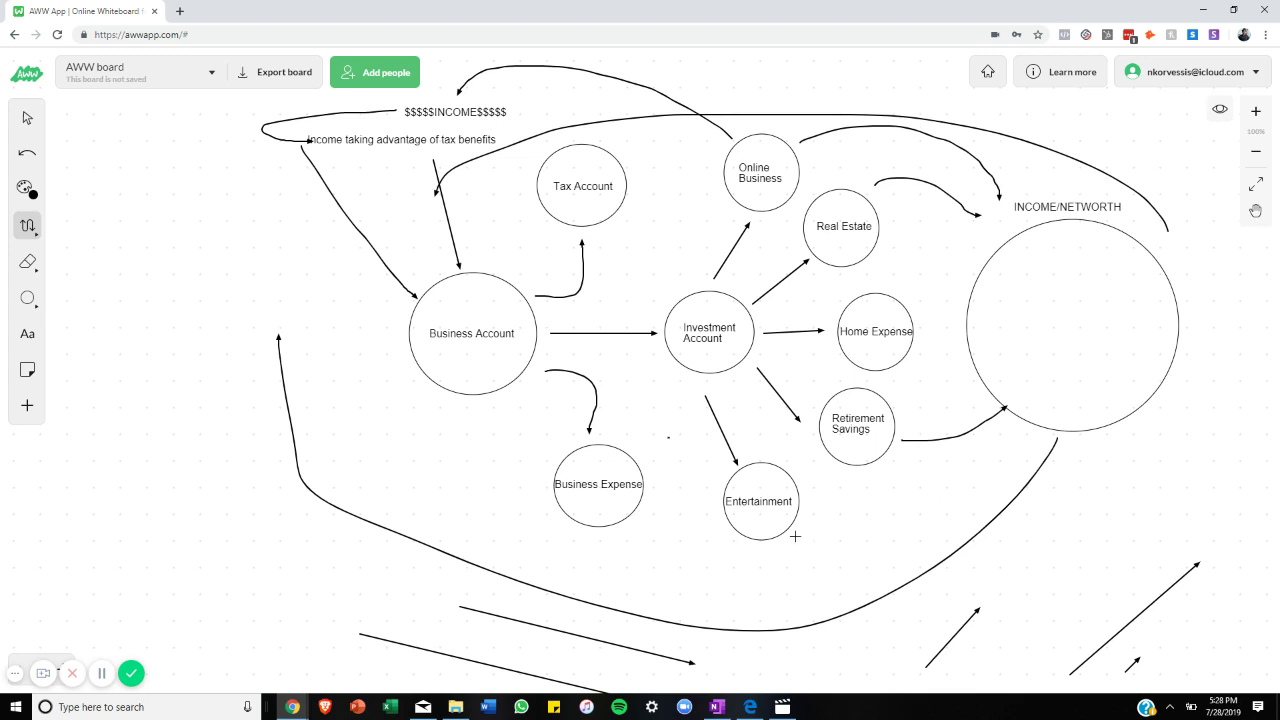
# Step: Draw short outward arrows and longer curved ones around Entertainment and Home Expense, plus curved arrows above Business Account and at the income label
pyautogui.moveTo(795, 536)
pyautogui.mouseDown()
pyautogui.moveTo(808, 546)
pyautogui.moveTo(785, 562)
pyautogui.moveTo(745, 568)
pyautogui.mouseUp()
pyautogui.moveTo(918, 305)
pyautogui.mouseDown()
pyautogui.moveTo(935, 327)
pyautogui.moveTo(918, 386)
pyautogui.mouseUp()
pyautogui.moveTo(924, 296)
pyautogui.mouseDown()
pyautogui.moveTo(936, 318)
pyautogui.moveTo(930, 394)
pyautogui.mouseUp()
pyautogui.moveTo(727, 582)
pyautogui.mouseDown()
pyautogui.moveTo(790, 574)
pyautogui.moveTo(910, 440)
pyautogui.moveTo(917, 408)
pyautogui.mouseUp()
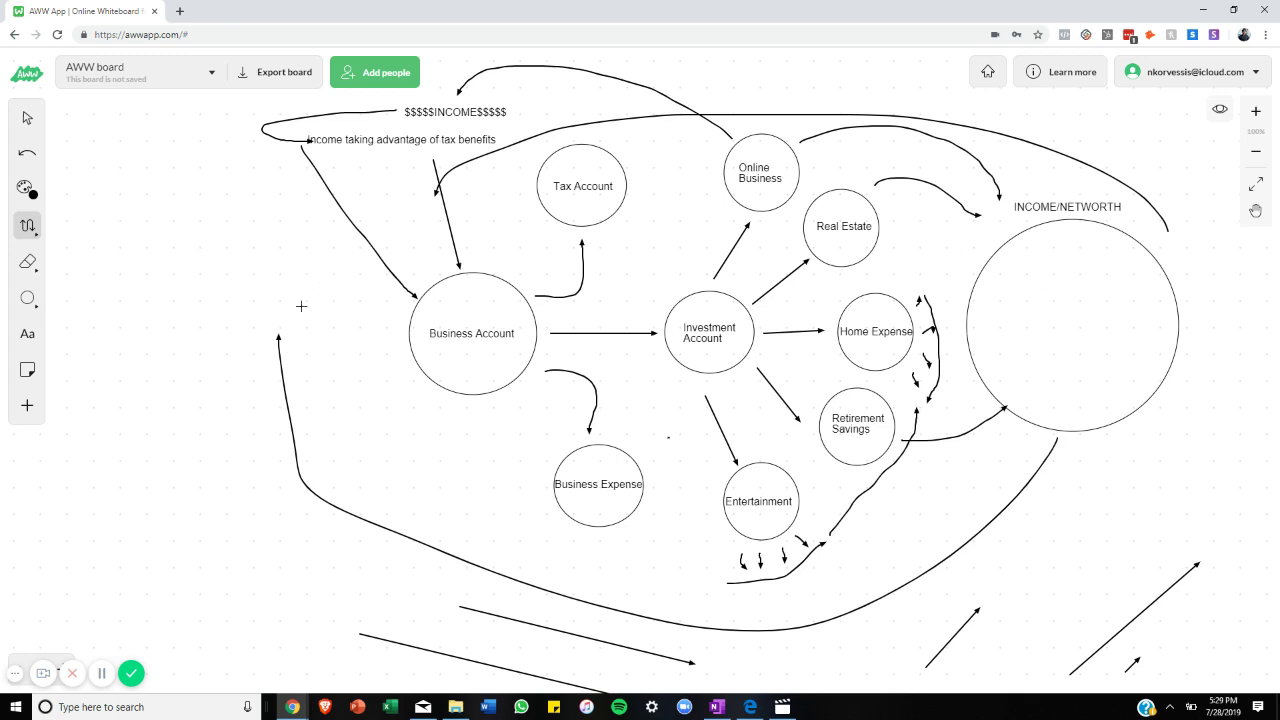
pyautogui.moveTo(301, 306)
pyautogui.mouseDown()
pyautogui.moveTo(640, 158)
pyautogui.moveTo(688, 150)
pyautogui.mouseUp()
pyautogui.moveTo(514, 91); pyautogui.dragTo(505, 112)
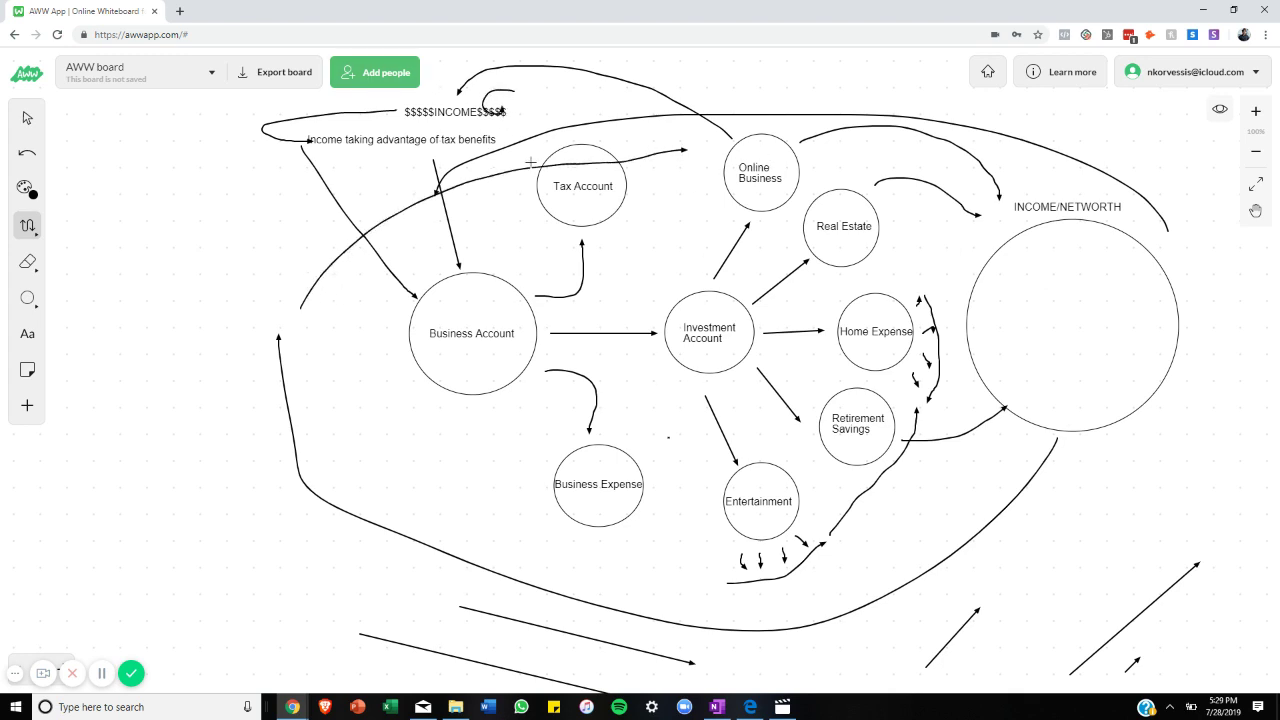
# Step: Undo all arrows drawn since the INCOME/NETWORTH label, and also the label and its large circle
pyautogui.click(27, 154)
pyautogui.click(27, 154)
pyautogui.click(27, 154)
pyautogui.click(27, 154)
pyautogui.click(27, 154)
pyautogui.click(27, 154)
pyautogui.click(27, 154)
pyautogui.click(27, 154)
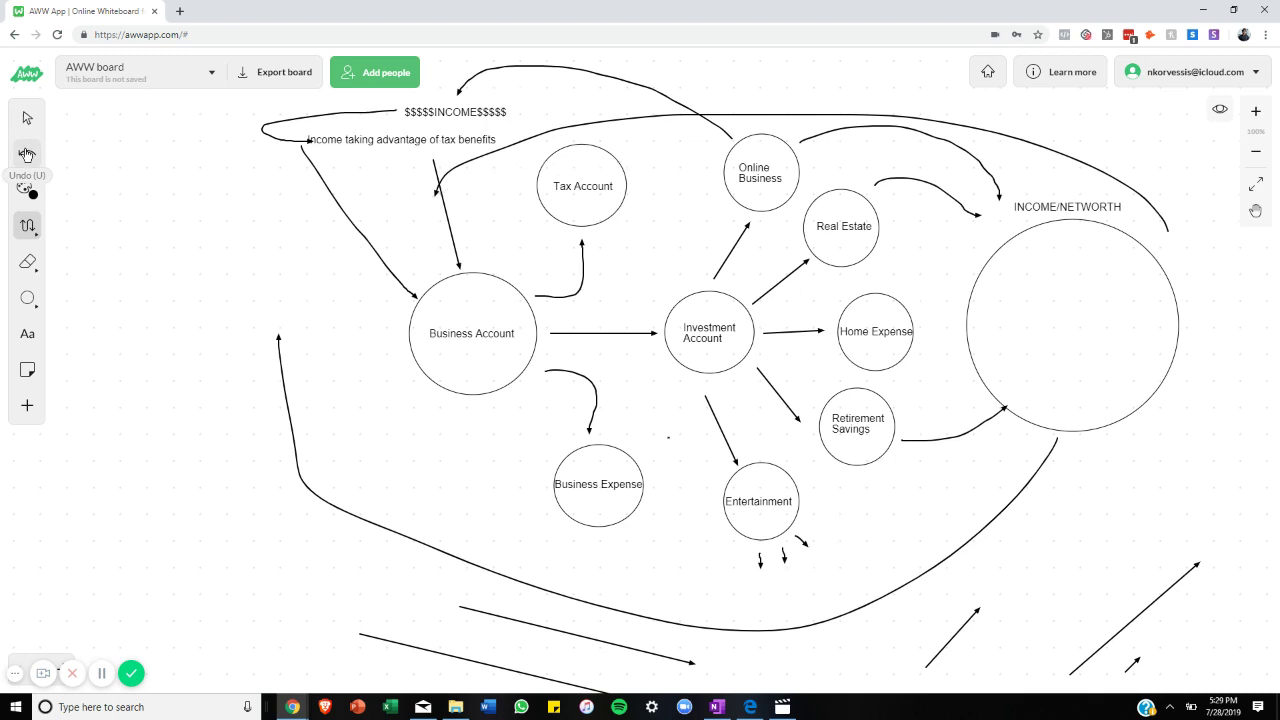
pyautogui.click(27, 154)
pyautogui.click(27, 154)
pyautogui.click(27, 154)
pyautogui.click(27, 154)
pyautogui.click(27, 154)
pyautogui.click(27, 154)
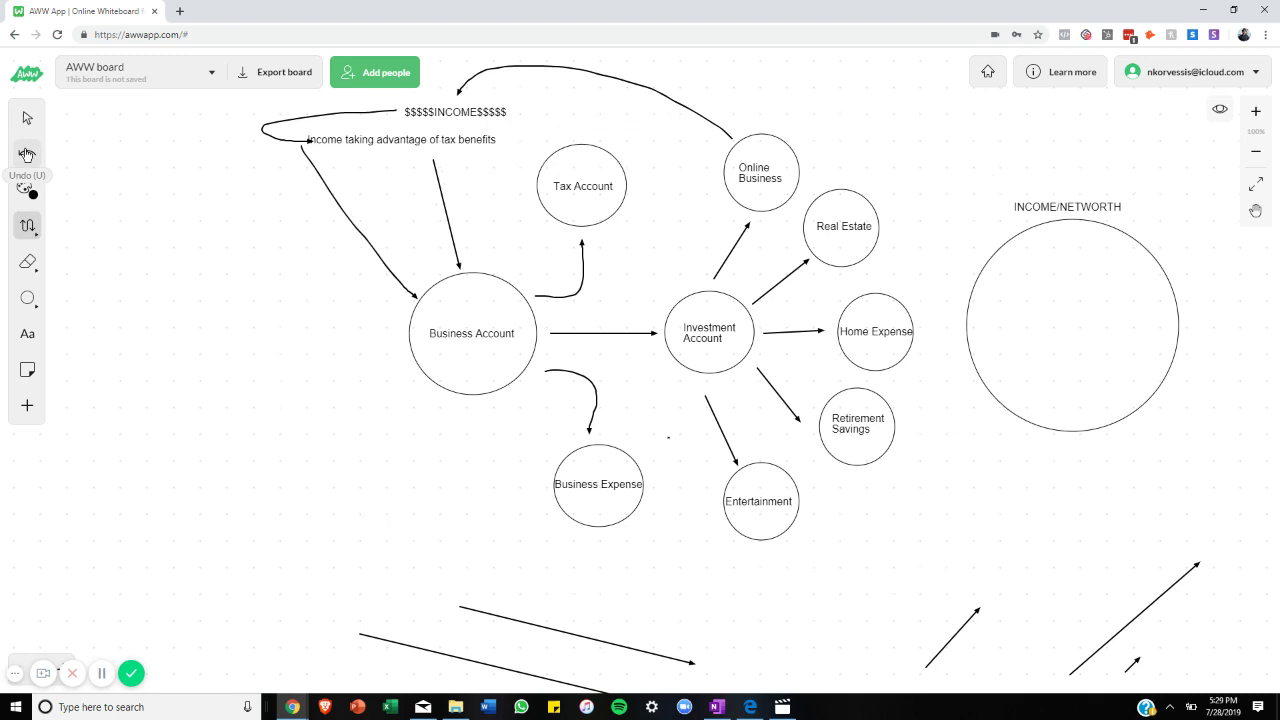
pyautogui.click(27, 154)
pyautogui.click(27, 154)
pyautogui.click(27, 154)
pyautogui.click(27, 154)
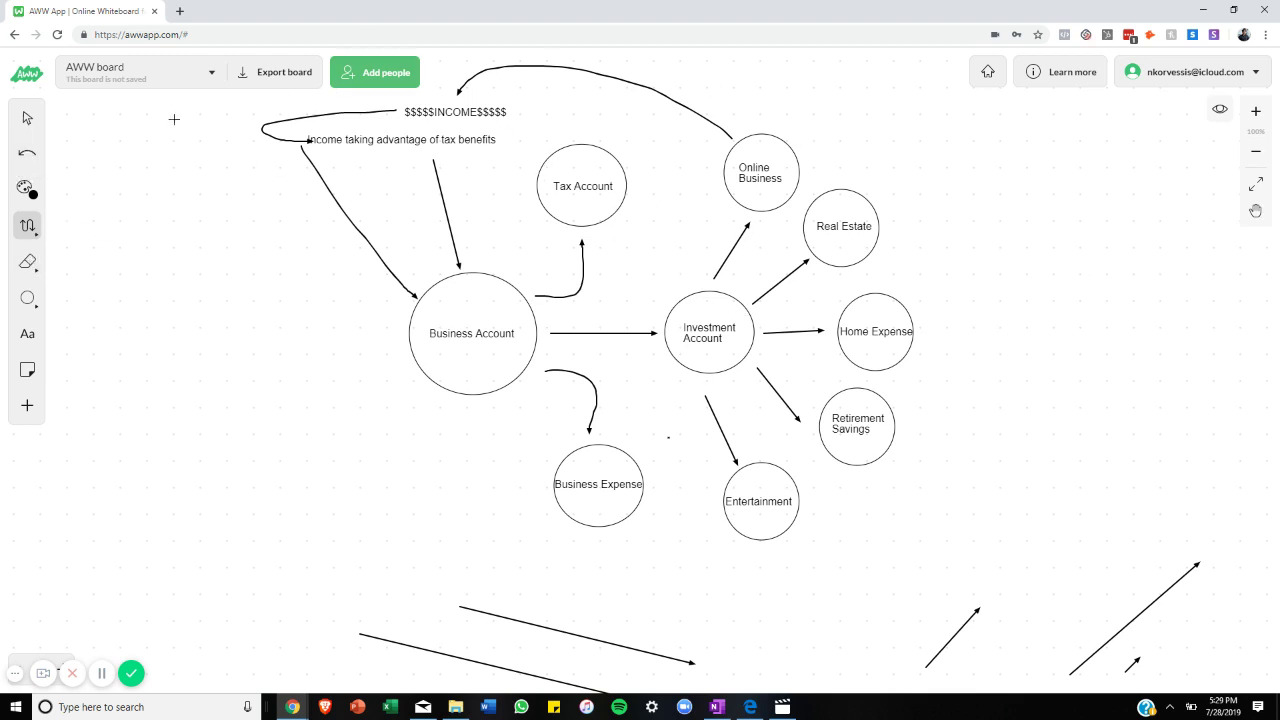
# Step: Draw a curved arrow from Investment Account between Real Estate and Home Expense, and add an empty oval at its tip
pyautogui.click(1256, 212)
pyautogui.moveTo(889, 256); pyautogui.dragTo(896, 264)
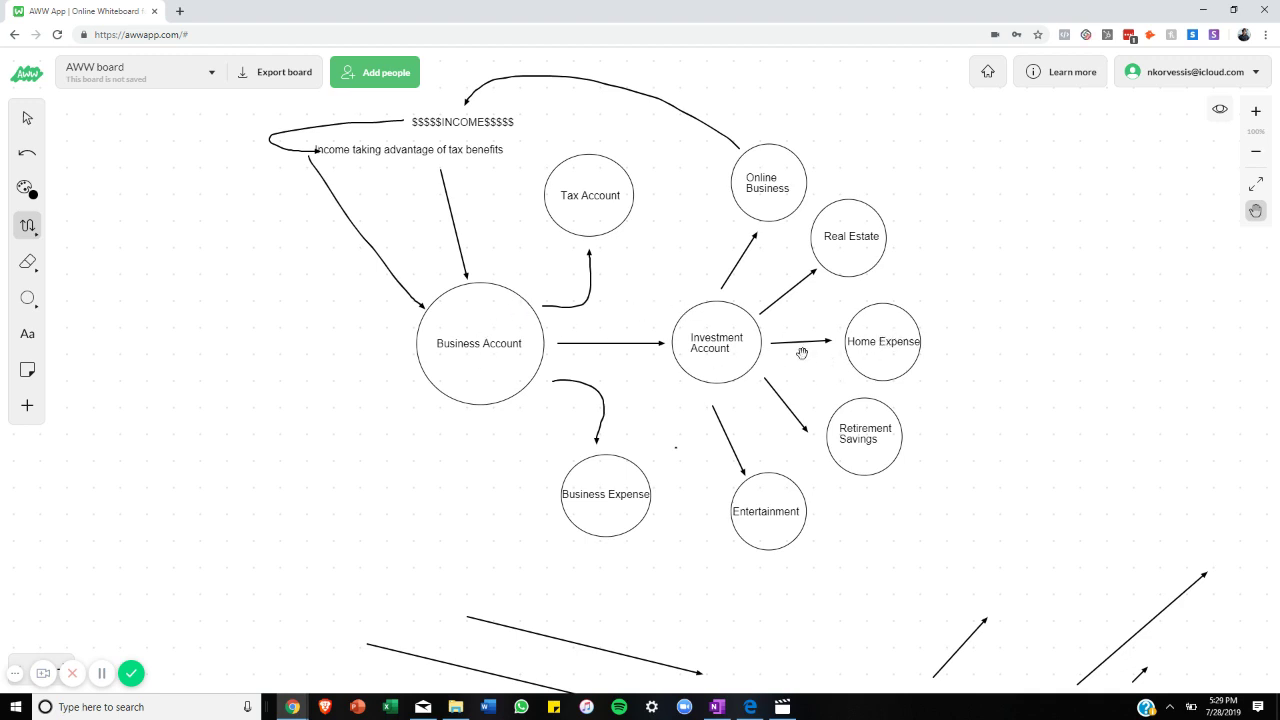
pyautogui.click(27, 226)
pyautogui.moveTo(763, 326); pyautogui.dragTo(930, 282)
pyautogui.click(27, 298)
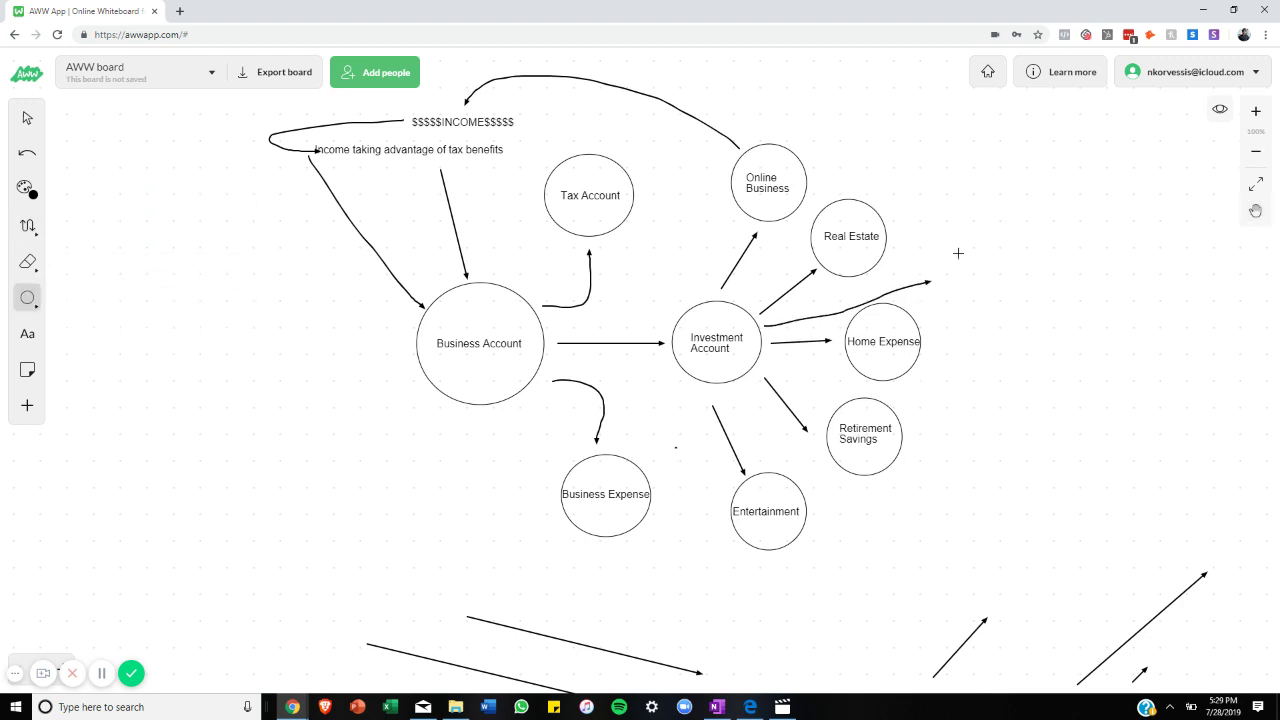
pyautogui.moveTo(945, 233); pyautogui.dragTo(1068, 332)
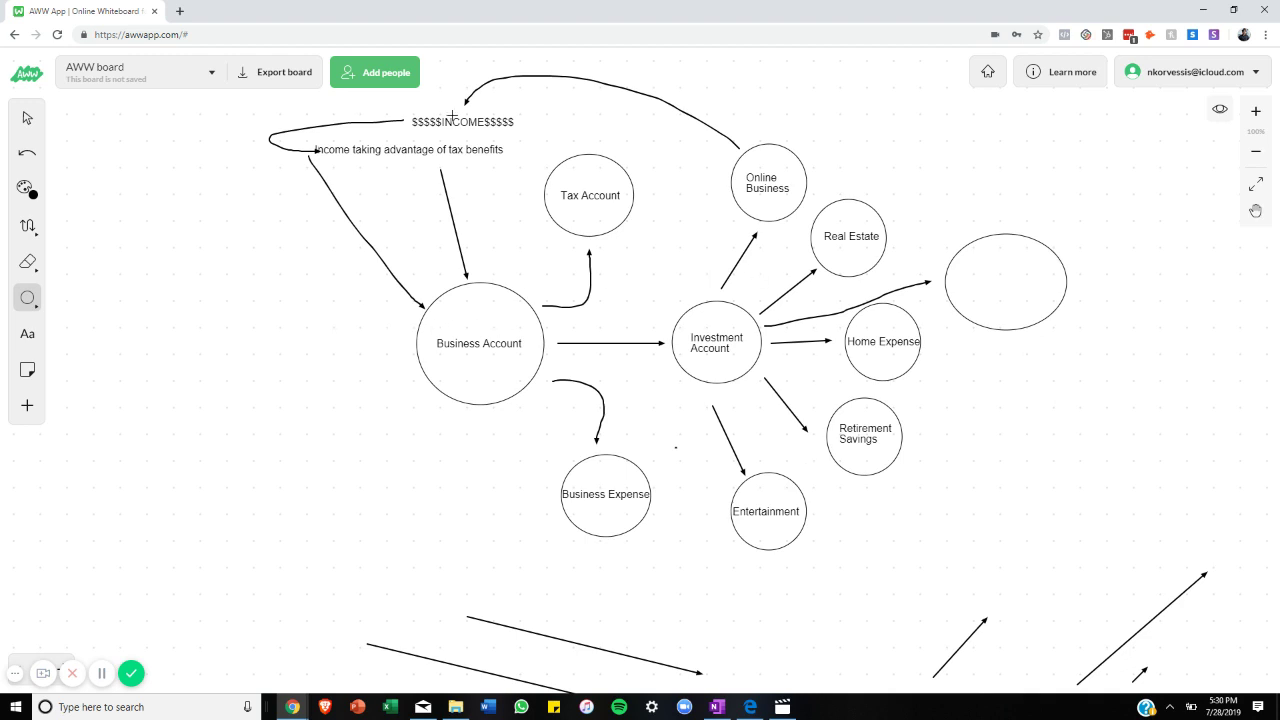
pyautogui.click(27, 118)
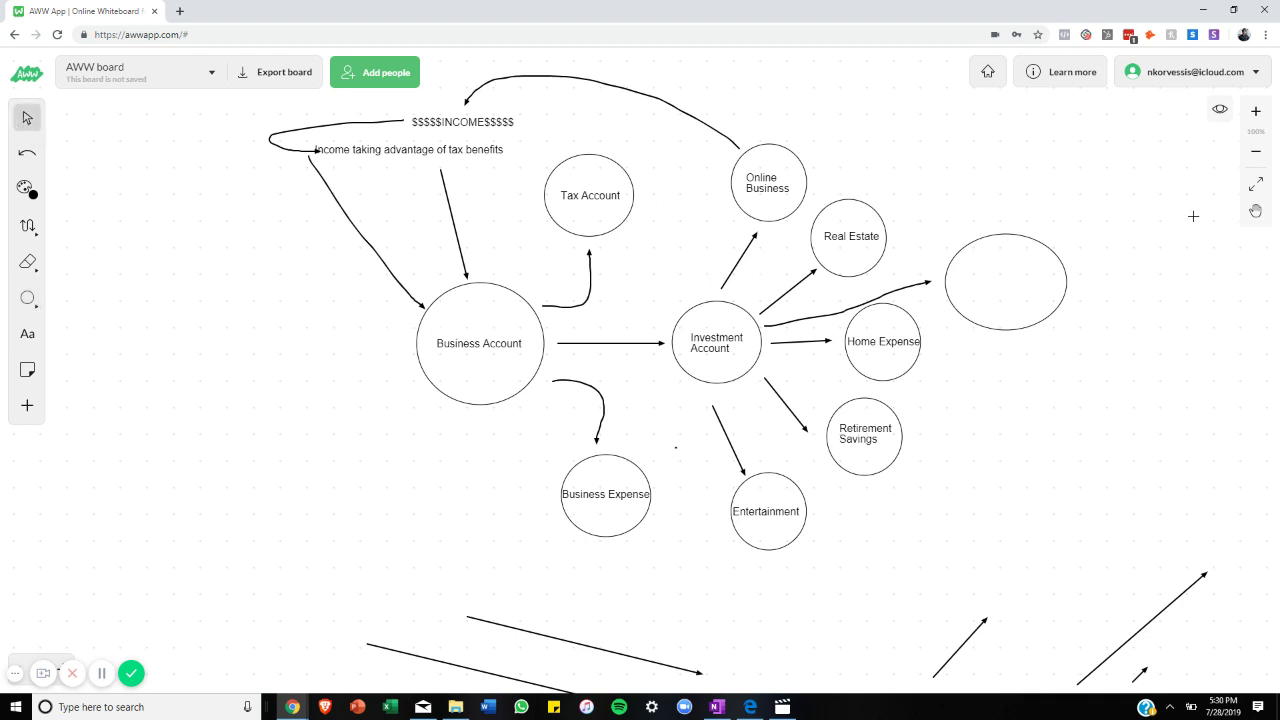